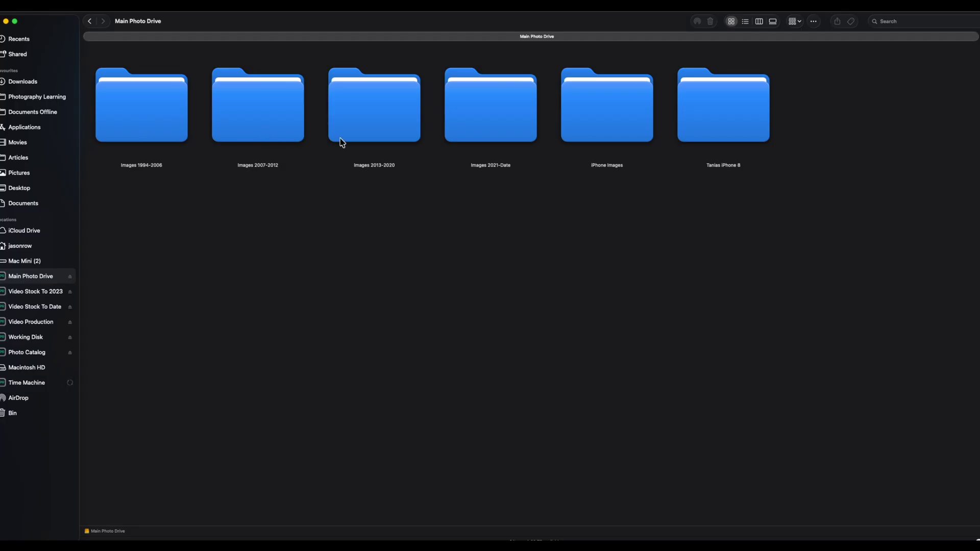
In Finder, open Images 2021-Date › 2026-Images › 01-January › 2026-01-05 Penshaw
{"action": "left_click", "coordinate": [488, 132]}
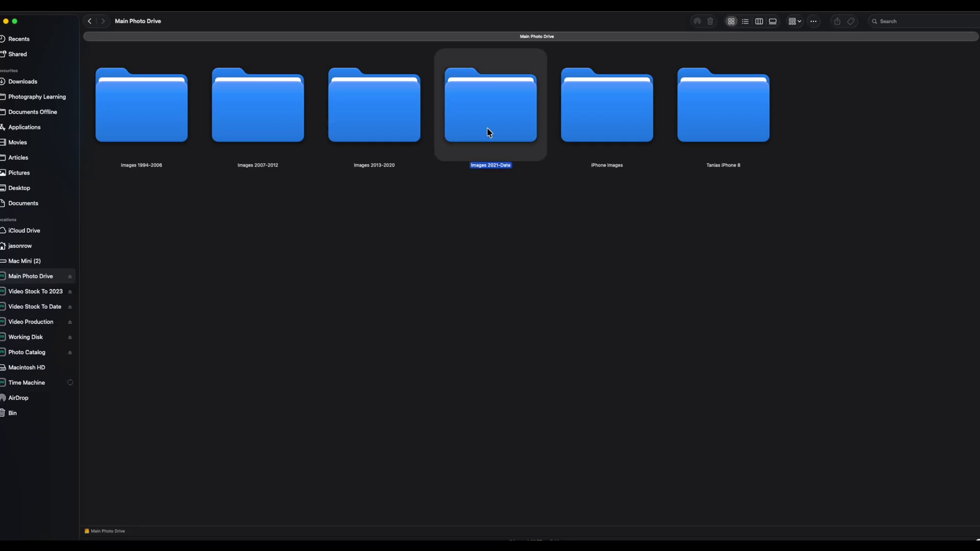
{"action": "double_click", "coordinate": [486, 130]}
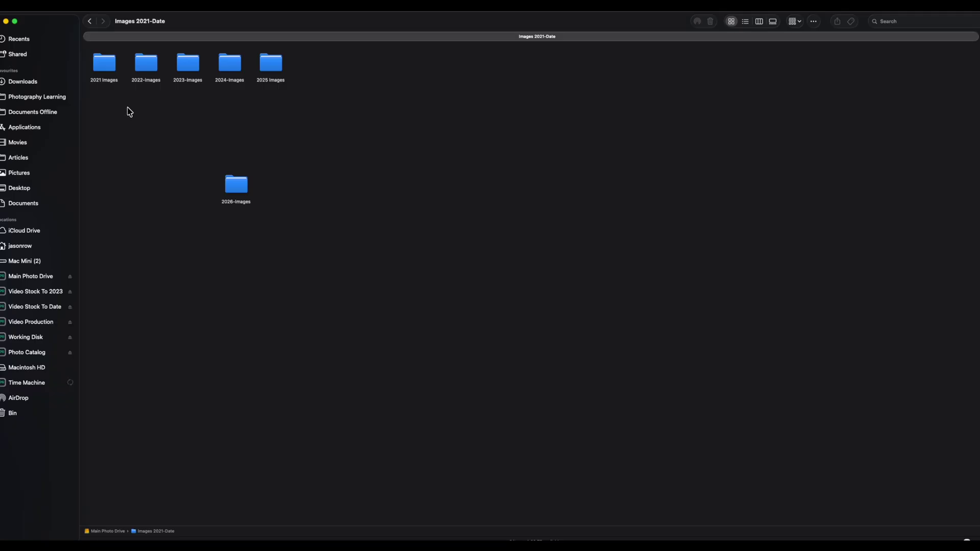
{"action": "double_click", "coordinate": [242, 187]}
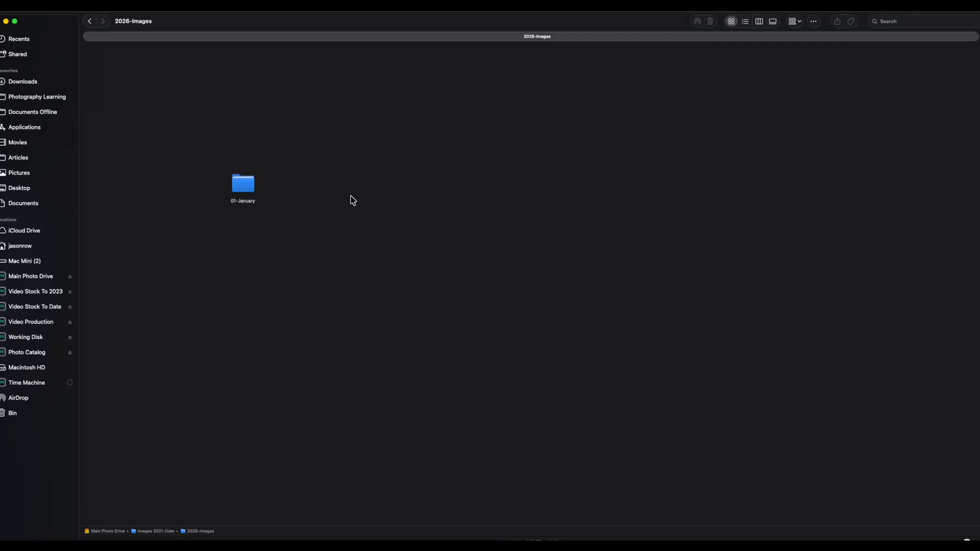
{"action": "double_click", "coordinate": [248, 188]}
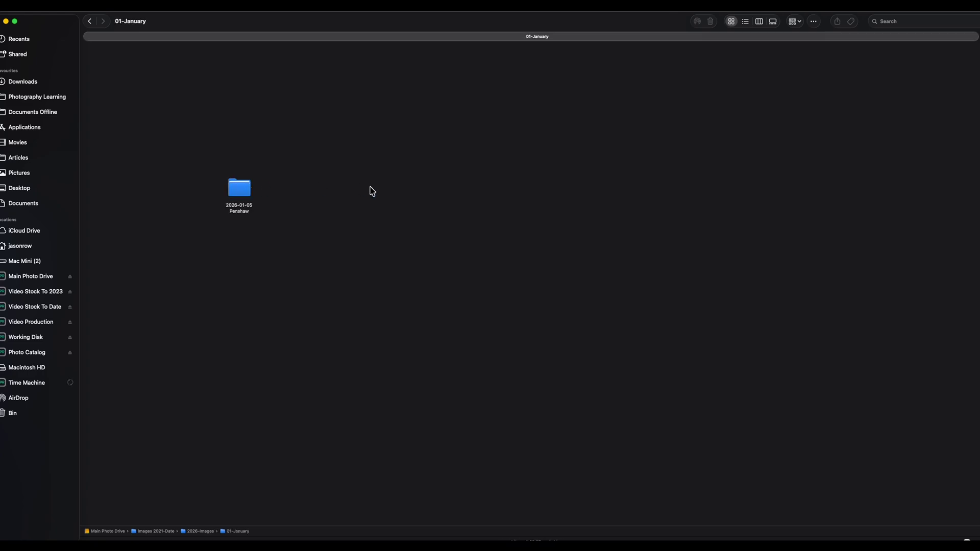
{"action": "mouse_move", "coordinate": [242, 188]}
{"action": "left_mouse_down"}
{"action": "mouse_move", "coordinate": [155, 91]}
{"action": "mouse_move", "coordinate": [128, 80]}
{"action": "left_mouse_up"}
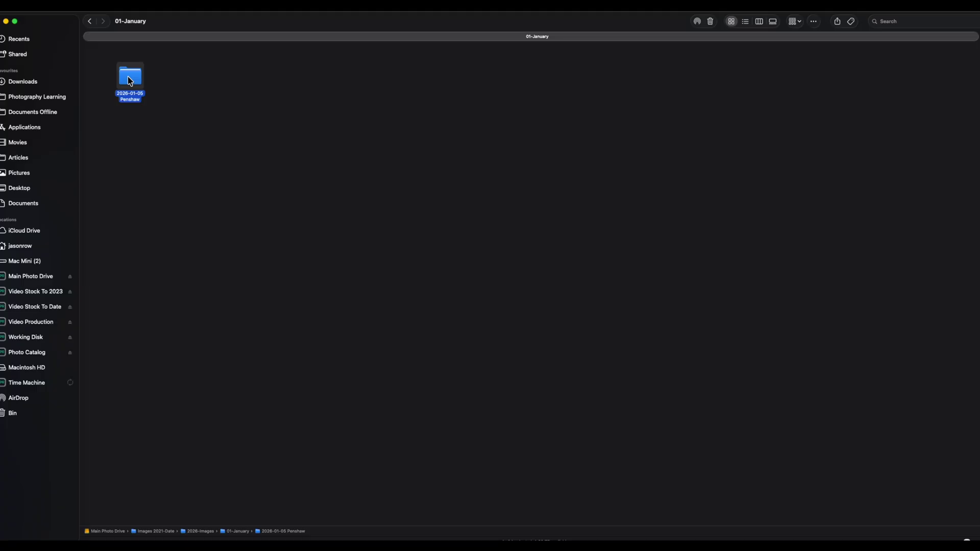
{"action": "double_click", "coordinate": [128, 80]}
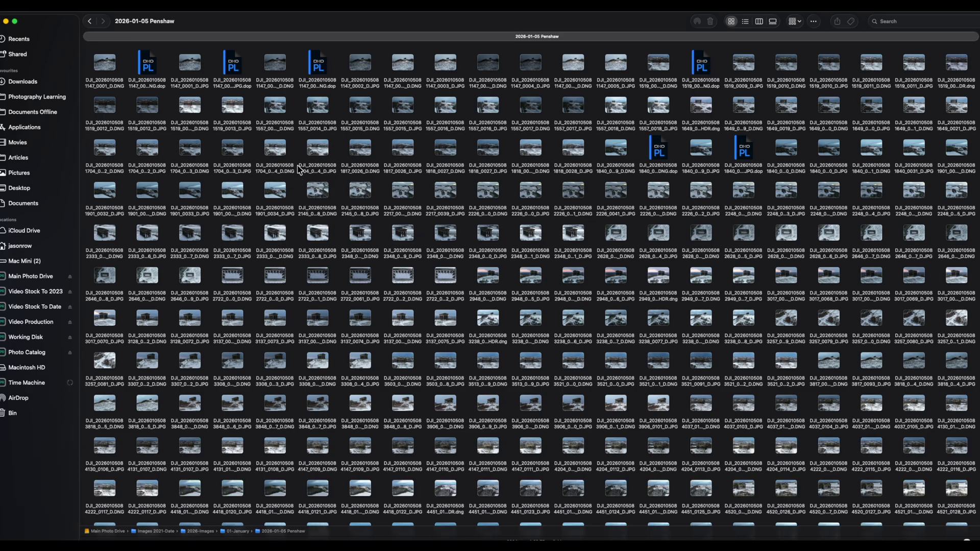
{"action": "scroll", "coordinate": [556, 307], "scroll_direction": "down", "scroll_amount": 3}
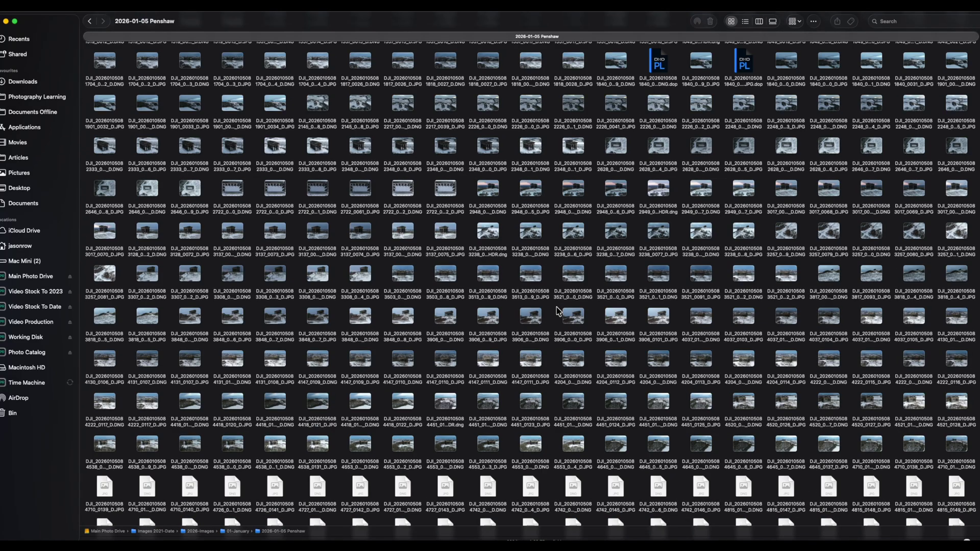
{"action": "scroll", "coordinate": [557, 307], "scroll_direction": "up", "scroll_amount": 1}
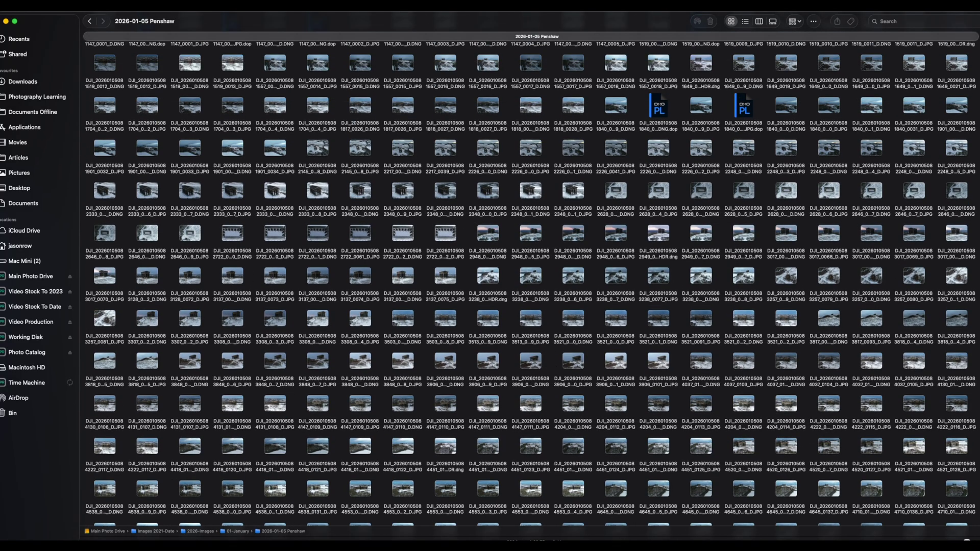
Minimize Finder and view 0001_D.DNG in PhotoLab's large single-image viewer
{"action": "left_click", "coordinate": [7, 23]}
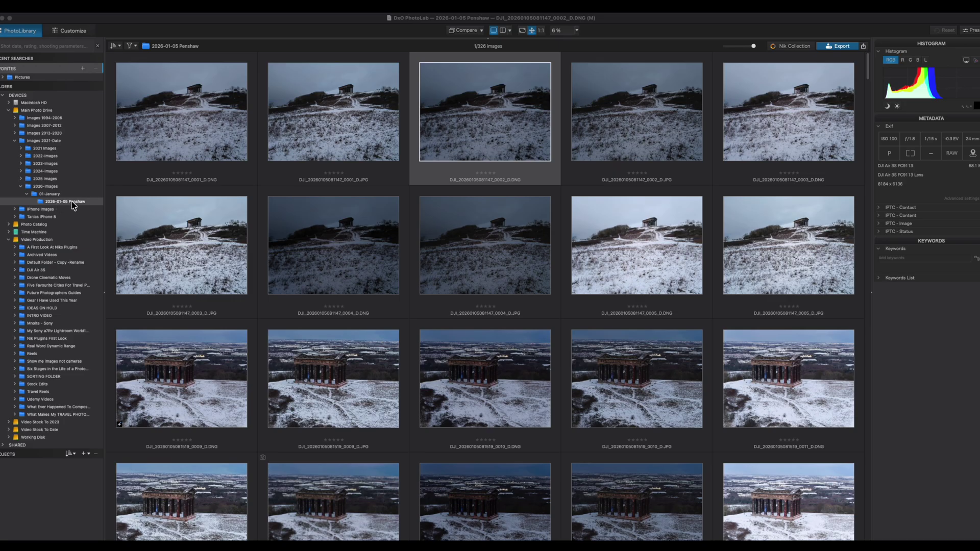
{"action": "left_click", "coordinate": [219, 116]}
{"action": "left_click", "coordinate": [164, 133]}
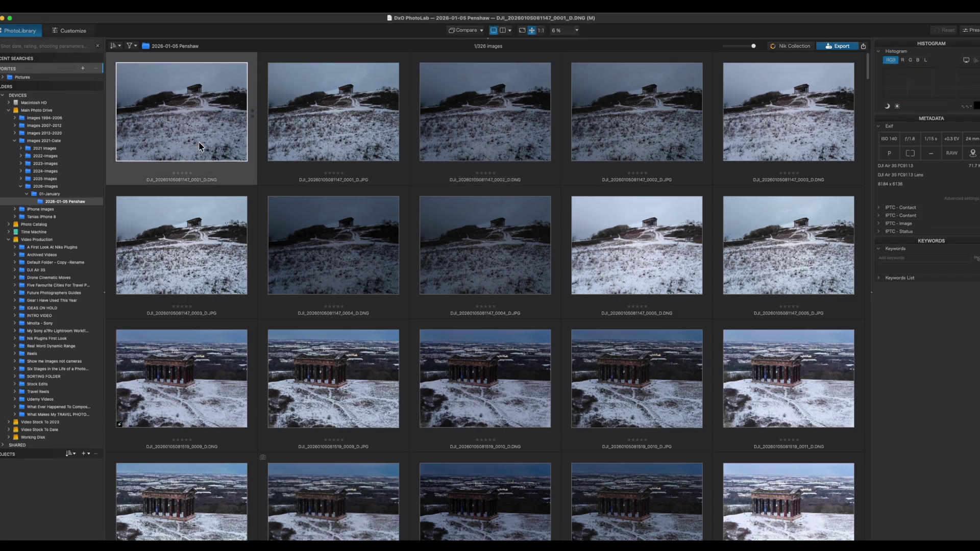
{"action": "scroll", "coordinate": [338, 169], "scroll_direction": "down", "scroll_amount": 5}
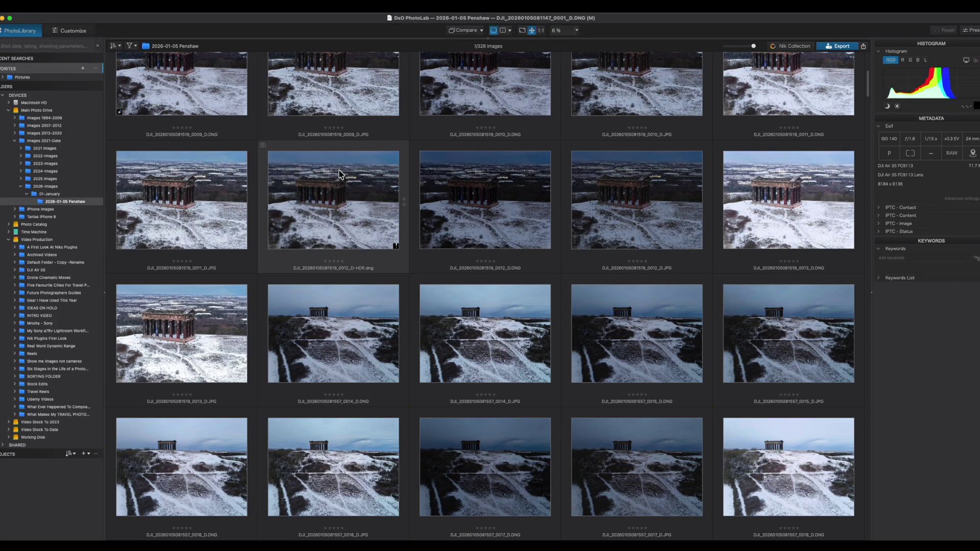
{"action": "scroll", "coordinate": [339, 169], "scroll_direction": "down", "scroll_amount": 5}
{"action": "scroll", "coordinate": [339, 173], "scroll_direction": "down", "scroll_amount": 3}
{"action": "scroll", "coordinate": [339, 173], "scroll_direction": "down", "scroll_amount": 3}
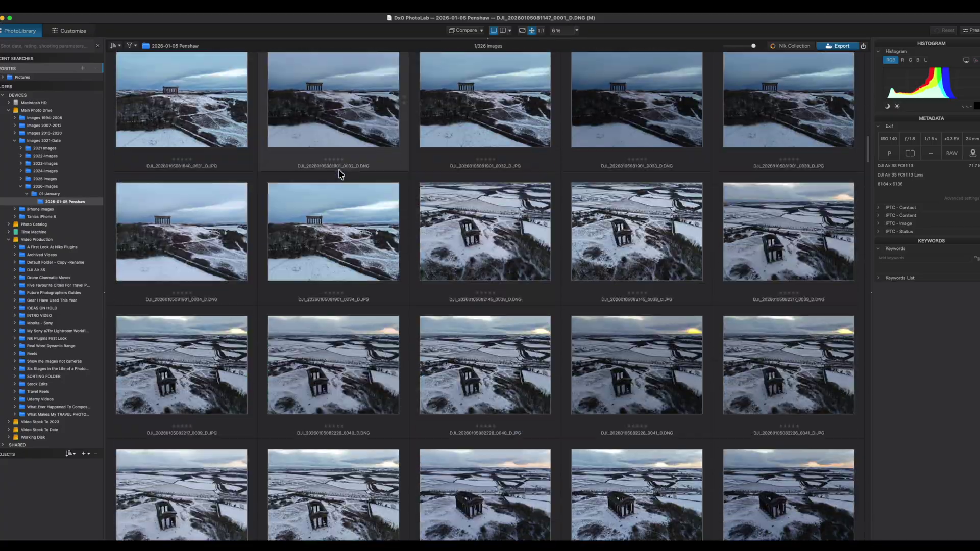
{"action": "scroll", "coordinate": [339, 174], "scroll_direction": "down", "scroll_amount": 3}
{"action": "scroll", "coordinate": [339, 173], "scroll_direction": "down", "scroll_amount": 3}
{"action": "scroll", "coordinate": [340, 173], "scroll_direction": "down", "scroll_amount": 3}
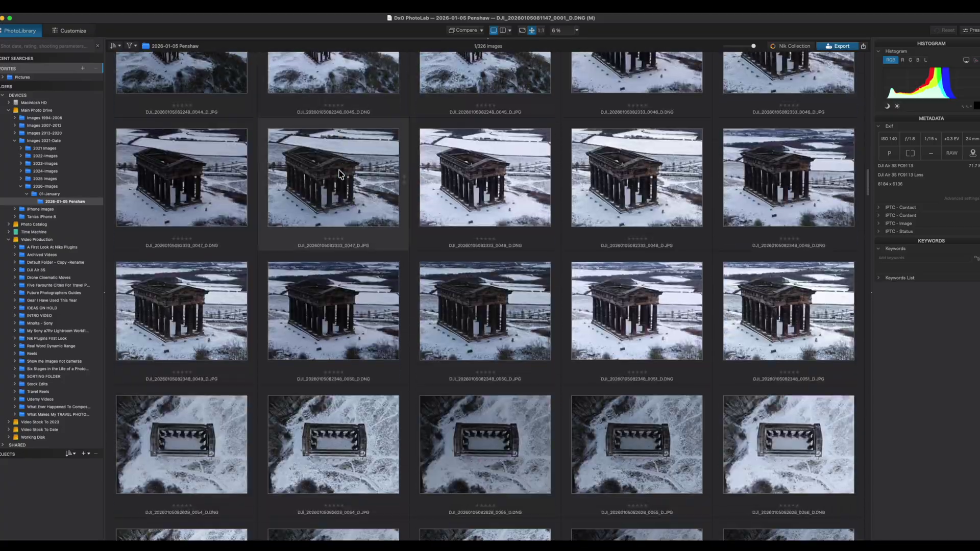
{"action": "key", "text": "super+g"}
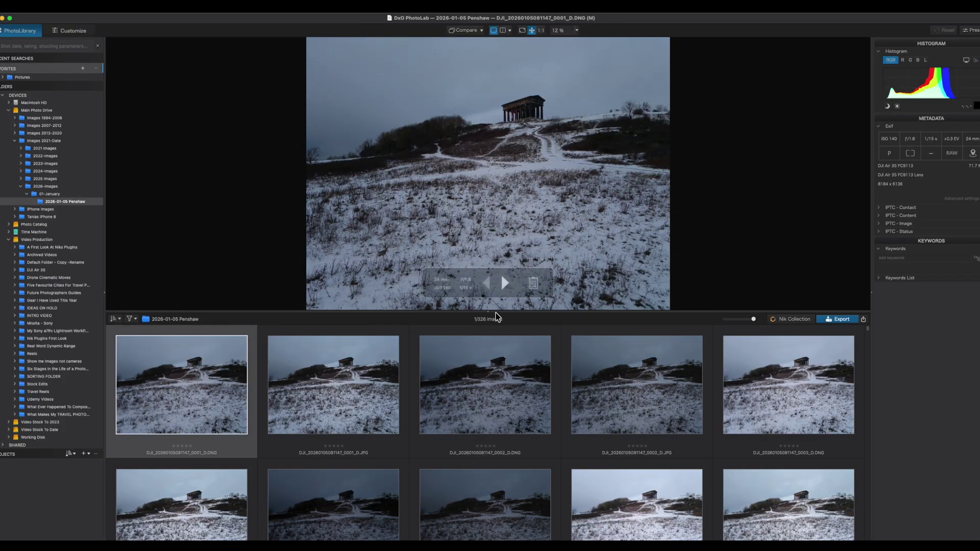
{"action": "mouse_move", "coordinate": [487, 199]}
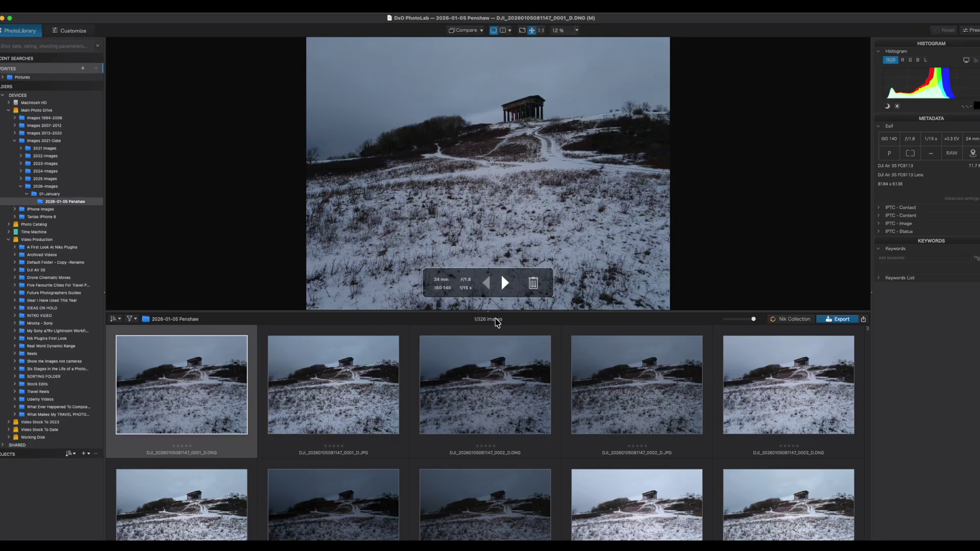
Check 0001_D.DNG's temple at 100%, rate it five stars, and return to the grid
{"action": "left_click_drag", "start_coordinate": [493, 313], "coordinate": [491, 399]}
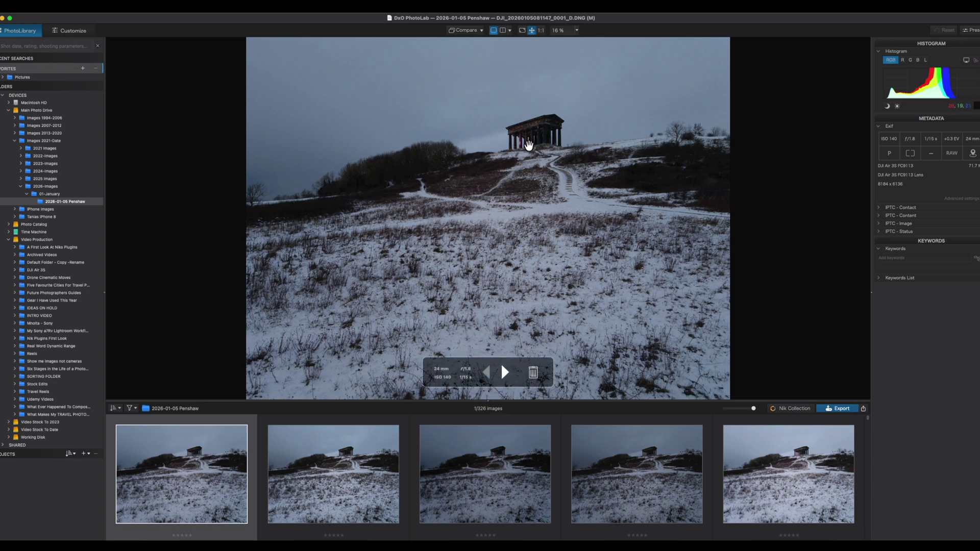
{"action": "left_click", "coordinate": [526, 148]}
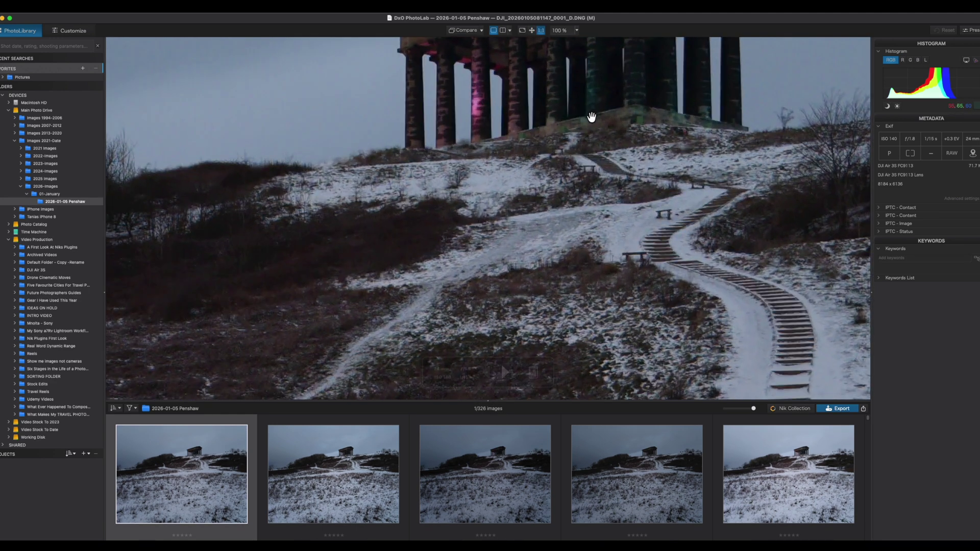
{"action": "mouse_move", "coordinate": [609, 113]}
{"action": "left_mouse_down"}
{"action": "mouse_move", "coordinate": [590, 201]}
{"action": "mouse_move", "coordinate": [552, 267]}
{"action": "left_mouse_up"}
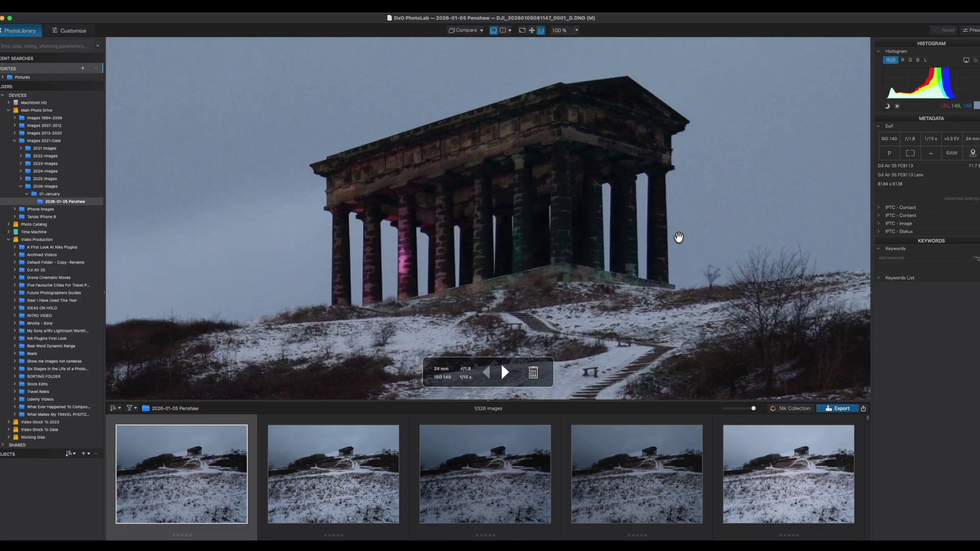
{"action": "left_click_drag", "start_coordinate": [679, 237], "coordinate": [579, 194]}
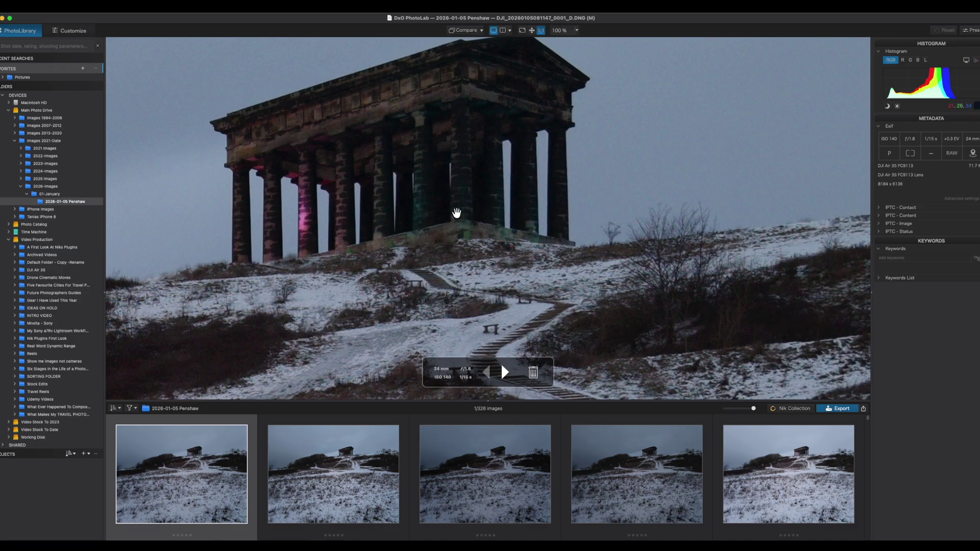
{"action": "left_click", "coordinate": [488, 269]}
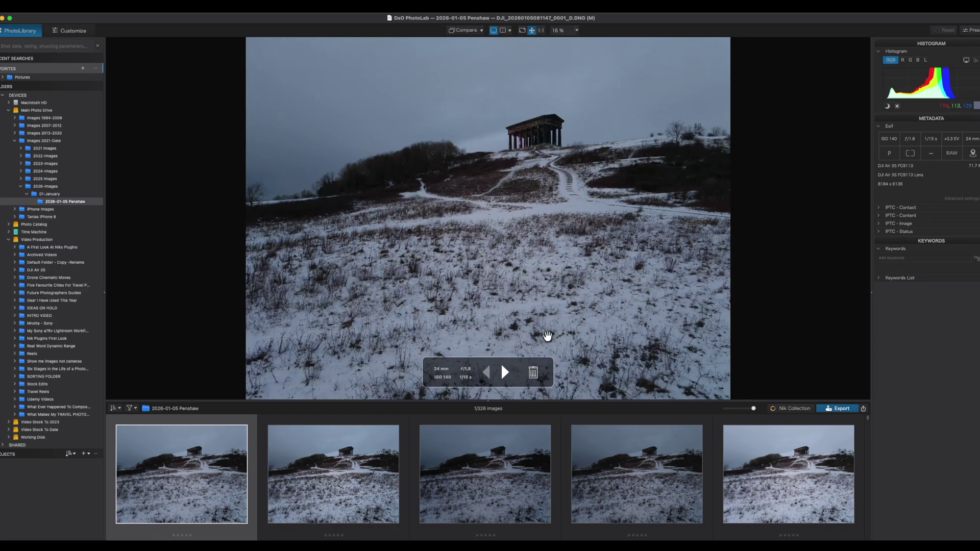
{"action": "left_click_drag", "start_coordinate": [486, 407], "coordinate": [503, 38]}
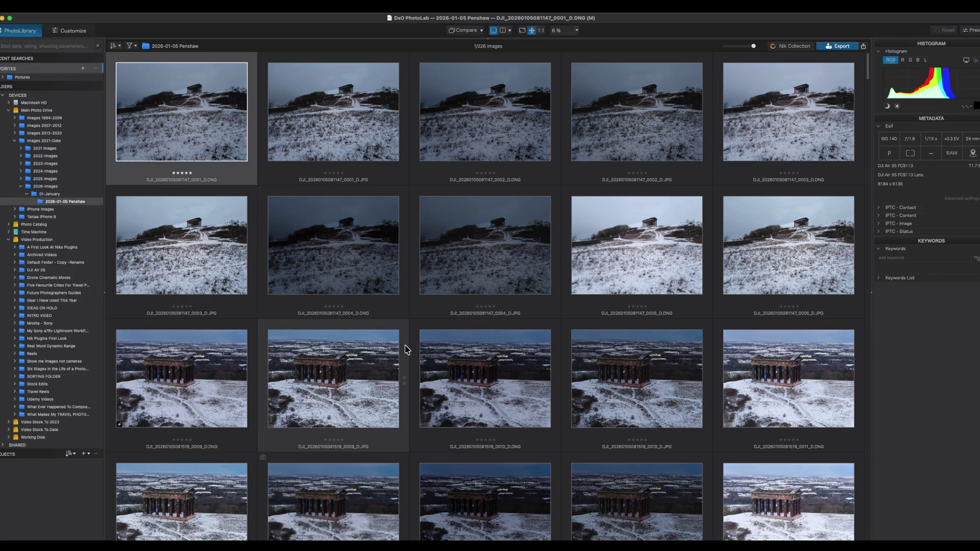
Enlarge the single-image view and step forward through the next four shots
{"action": "left_click_drag", "start_coordinate": [488, 41], "coordinate": [473, 436]}
{"action": "key", "text": "Right"}
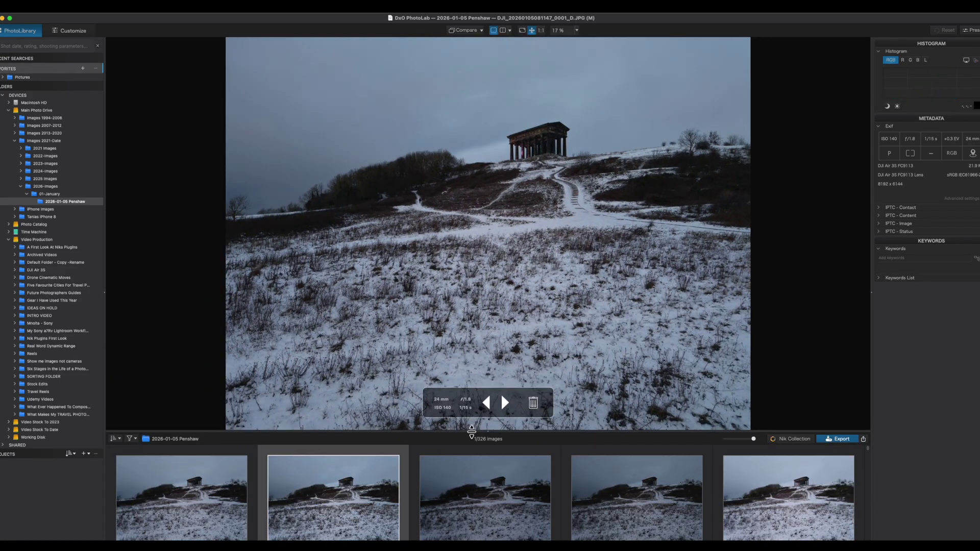
{"action": "key", "text": "Right"}
{"action": "key", "text": "Right"}
{"action": "key", "text": "Right"}
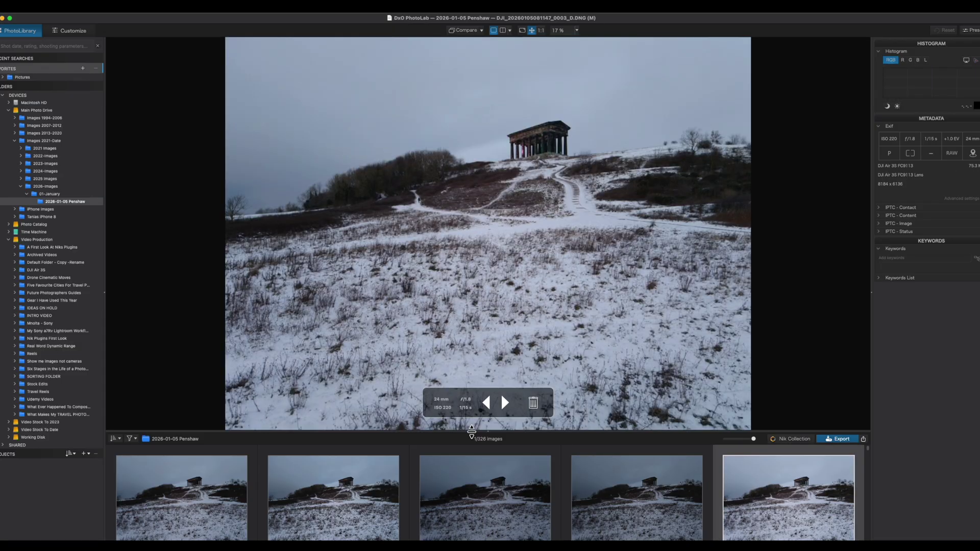
{"action": "key", "text": "Right"}
{"action": "key", "text": "Right"}
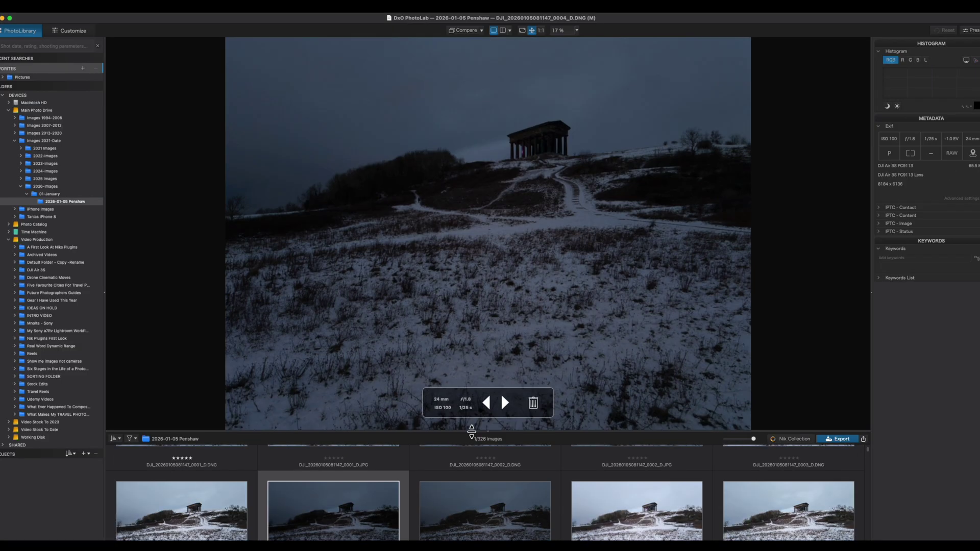
{"action": "key", "text": "Right"}
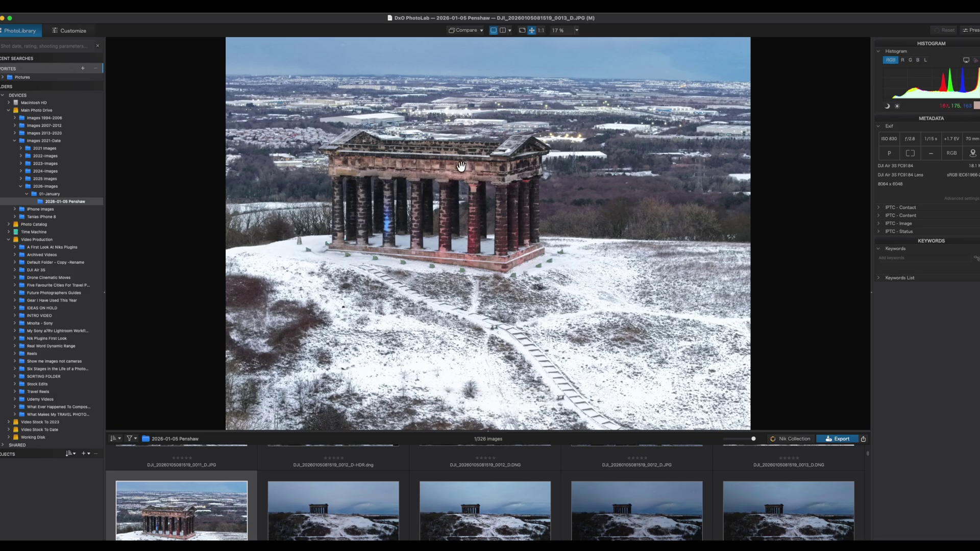
Inspect 0013_D.DNG's temple at 100%, then zoom back out
{"action": "left_click", "coordinate": [458, 169]}
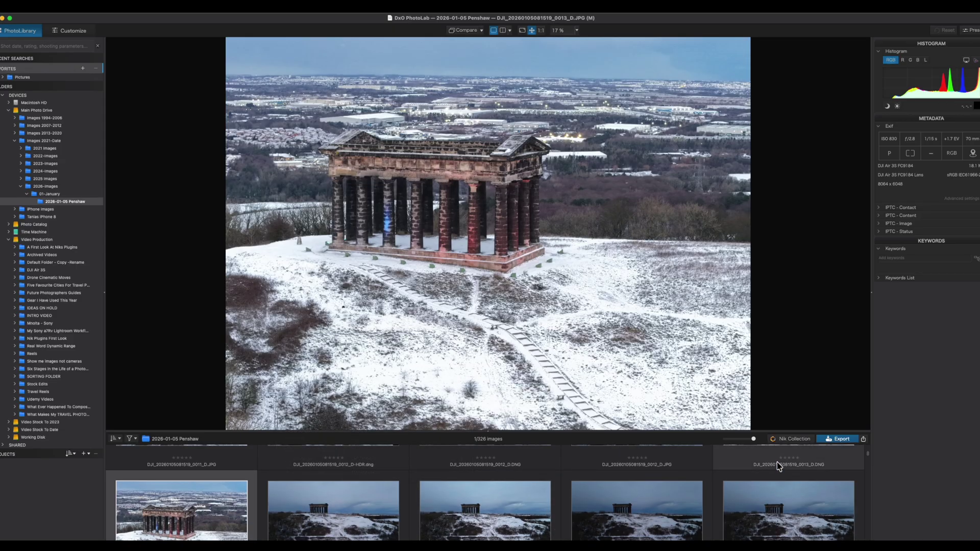
{"action": "left_click", "coordinate": [761, 458]}
{"action": "mouse_move", "coordinate": [454, 186]}
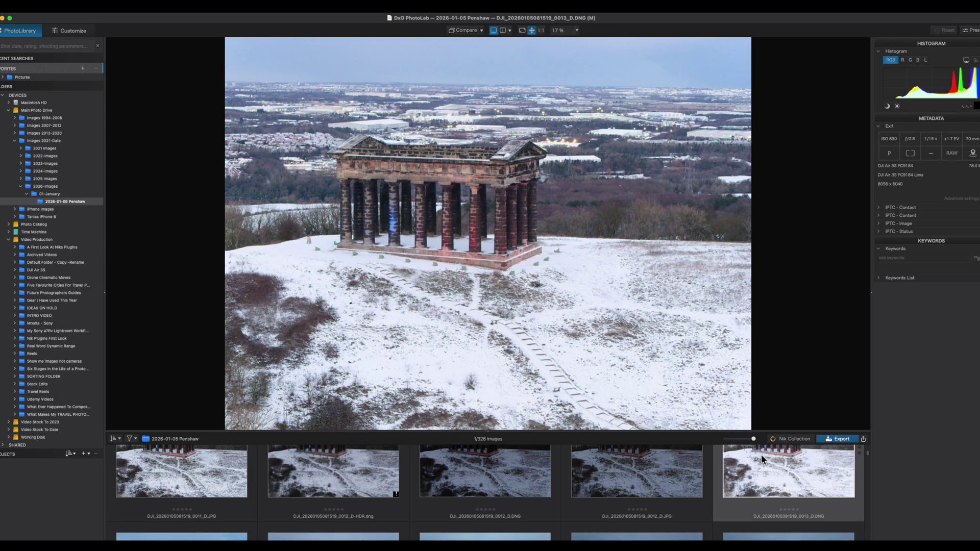
{"action": "left_click", "coordinate": [454, 186]}
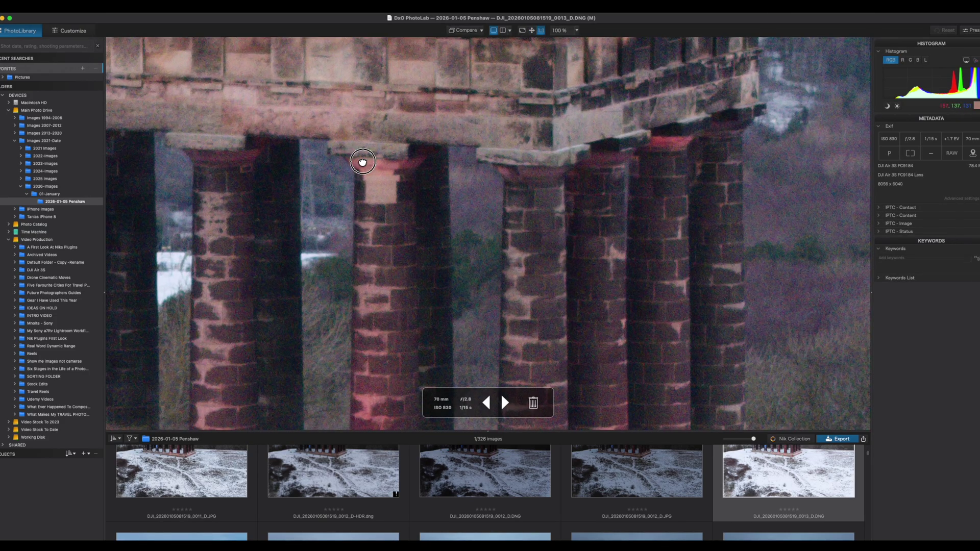
{"action": "mouse_move", "coordinate": [365, 171]}
{"action": "left_mouse_down"}
{"action": "mouse_move", "coordinate": [472, 299]}
{"action": "mouse_move", "coordinate": [572, 204]}
{"action": "mouse_move", "coordinate": [676, 174]}
{"action": "left_mouse_up"}
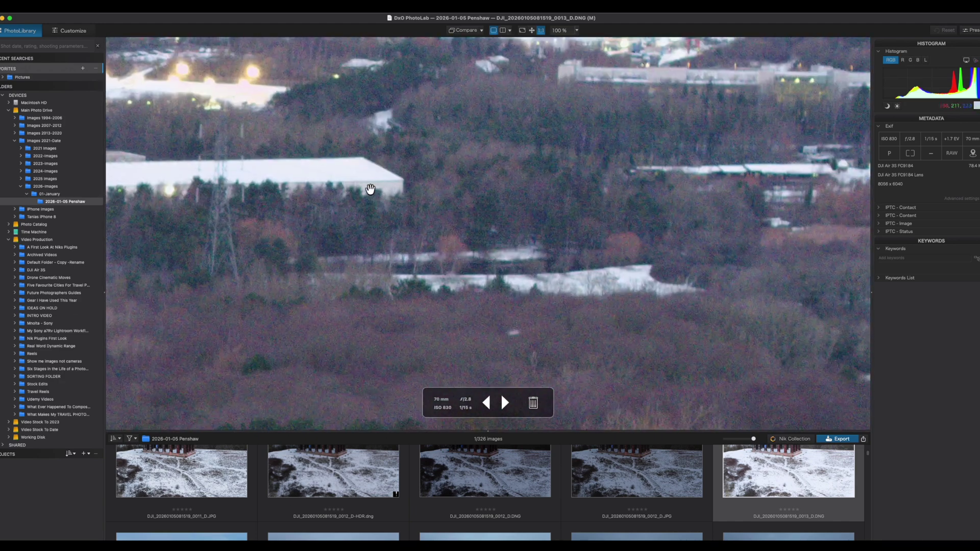
{"action": "scroll", "coordinate": [358, 212], "scroll_direction": "left", "scroll_amount": 5}
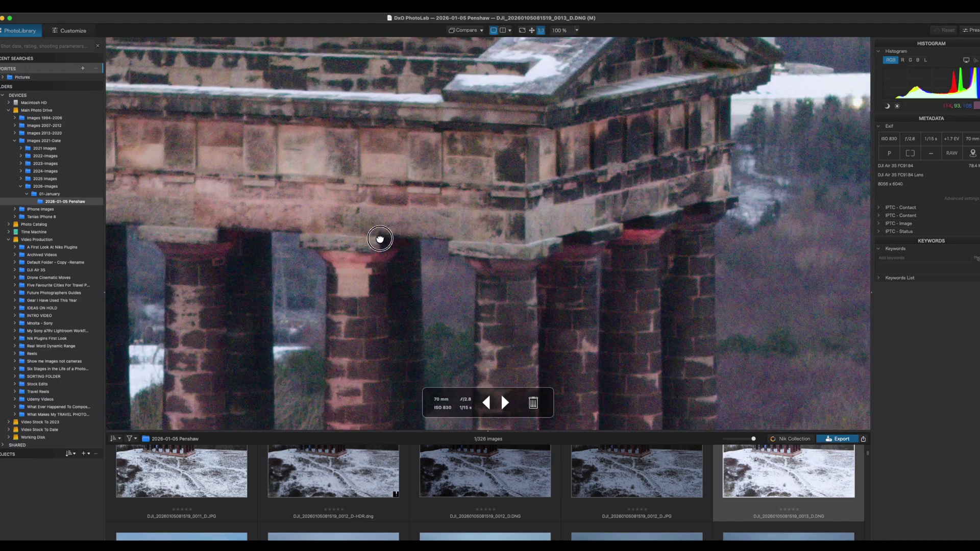
{"action": "left_click", "coordinate": [380, 240]}
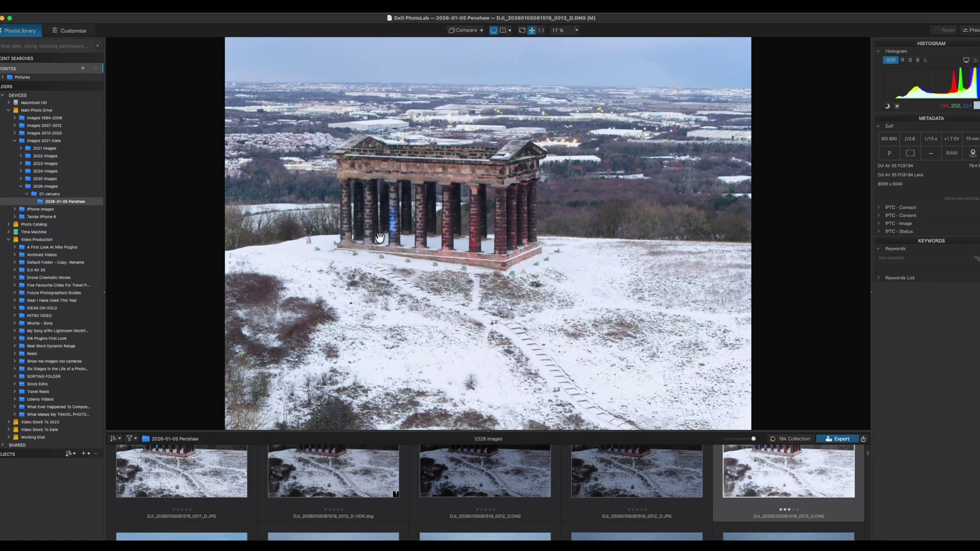
{"action": "scroll", "coordinate": [480, 494], "scroll_direction": "down", "scroll_amount": 5}
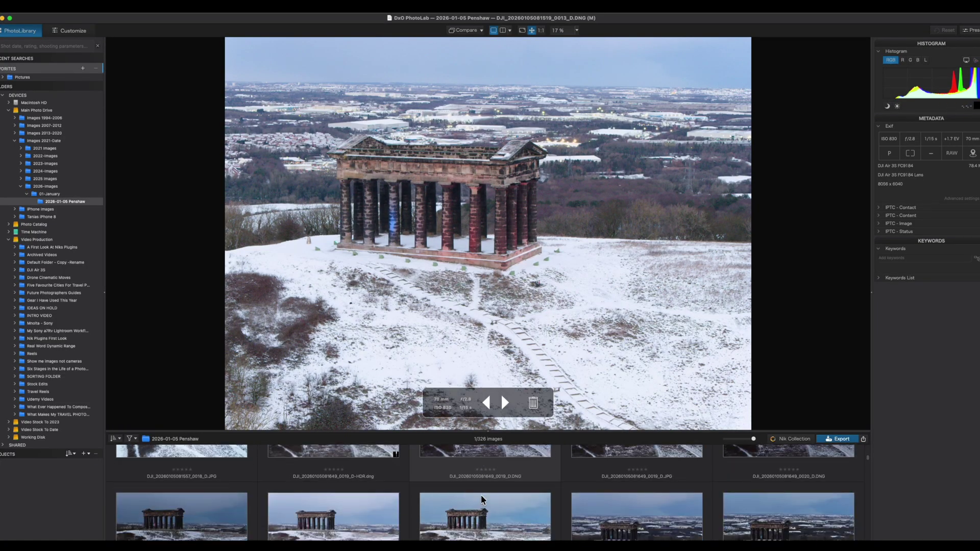
{"action": "scroll", "coordinate": [481, 494], "scroll_direction": "down", "scroll_amount": 3}
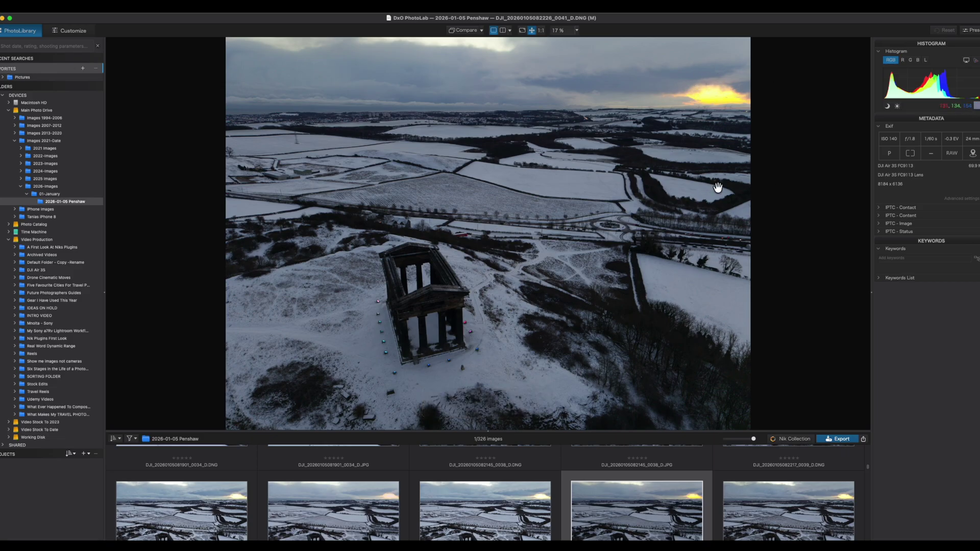
Arrow back through the shots, rating the raw 0040_D.DNG three stars, then advance to 0042
{"action": "key", "text": "Left"}
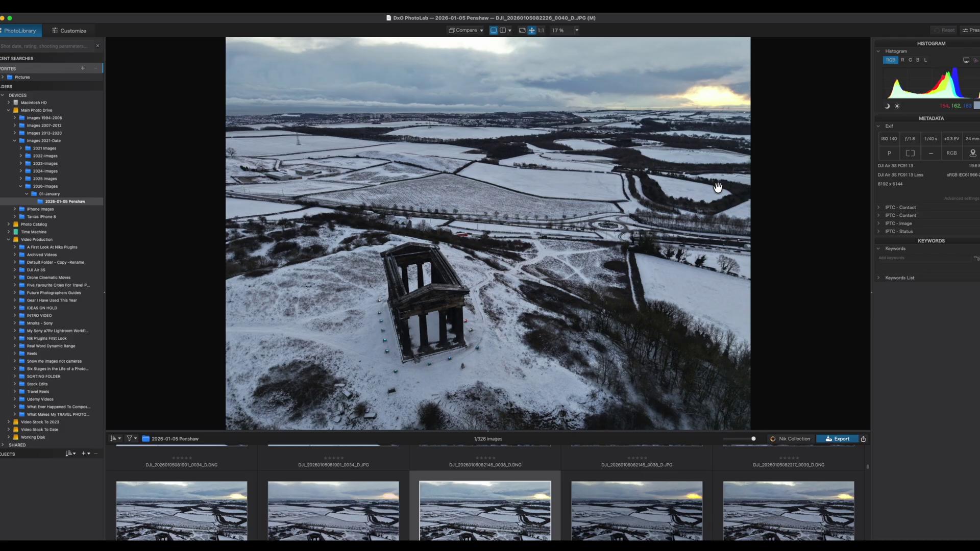
{"action": "key", "text": "Left"}
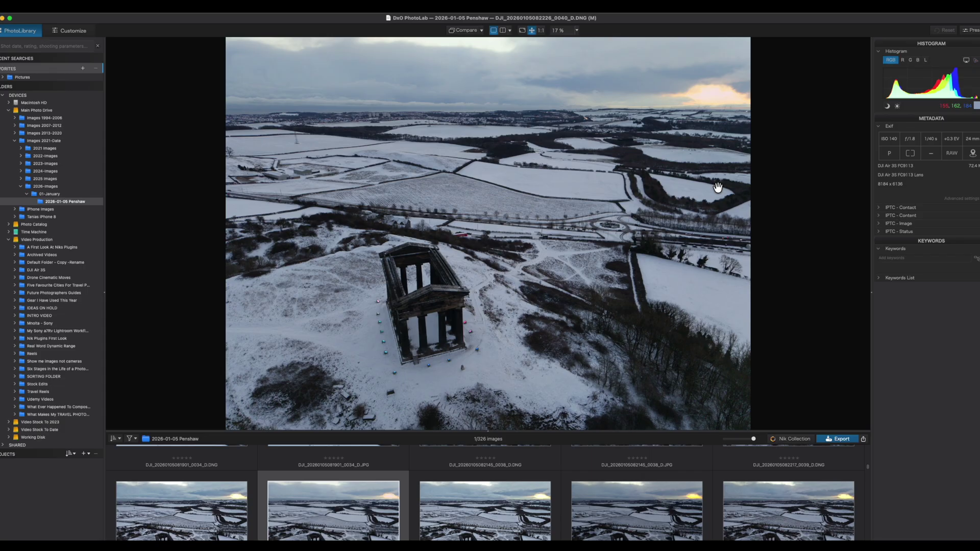
{"action": "key", "text": "Right"}
{"action": "key", "text": "Right"}
{"action": "key", "text": "Right"}
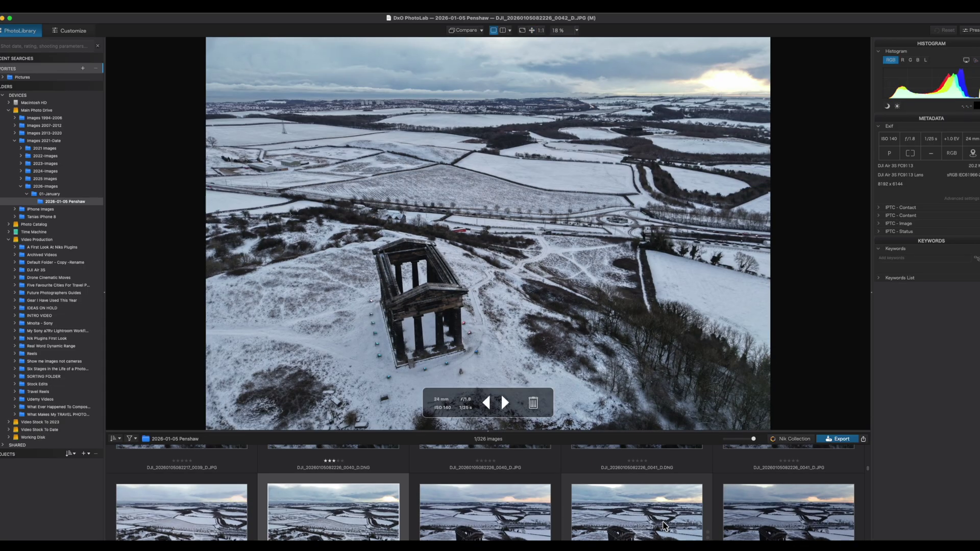
{"action": "scroll", "coordinate": [663, 525], "scroll_direction": "down", "scroll_amount": 3}
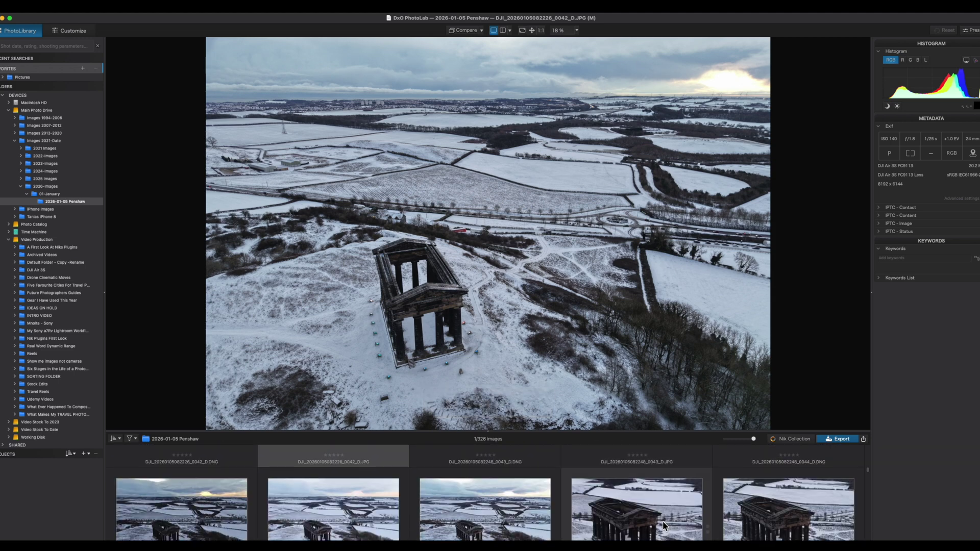
{"action": "scroll", "coordinate": [663, 526], "scroll_direction": "down", "scroll_amount": 2}
{"action": "scroll", "coordinate": [662, 522], "scroll_direction": "down", "scroll_amount": 2}
{"action": "scroll", "coordinate": [663, 521], "scroll_direction": "down", "scroll_amount": 2}
{"action": "scroll", "coordinate": [663, 521], "scroll_direction": "down", "scroll_amount": 2}
{"action": "scroll", "coordinate": [662, 522], "scroll_direction": "down", "scroll_amount": 2}
{"action": "scroll", "coordinate": [664, 524], "scroll_direction": "down", "scroll_amount": 2}
{"action": "scroll", "coordinate": [664, 525], "scroll_direction": "down", "scroll_amount": 2}
{"action": "scroll", "coordinate": [664, 524], "scroll_direction": "down", "scroll_amount": 2}
{"action": "scroll", "coordinate": [663, 524], "scroll_direction": "down", "scroll_amount": 2}
{"action": "scroll", "coordinate": [662, 522], "scroll_direction": "down", "scroll_amount": 2}
{"action": "scroll", "coordinate": [662, 522], "scroll_direction": "down", "scroll_amount": 1}
{"action": "scroll", "coordinate": [663, 524], "scroll_direction": "down", "scroll_amount": 2}
{"action": "scroll", "coordinate": [663, 526], "scroll_direction": "down", "scroll_amount": 2}
Inspect the pink-sky sunset temple shot 0065_D.DNG at 100% and rate it four stars
{"action": "left_click", "coordinate": [663, 525]}
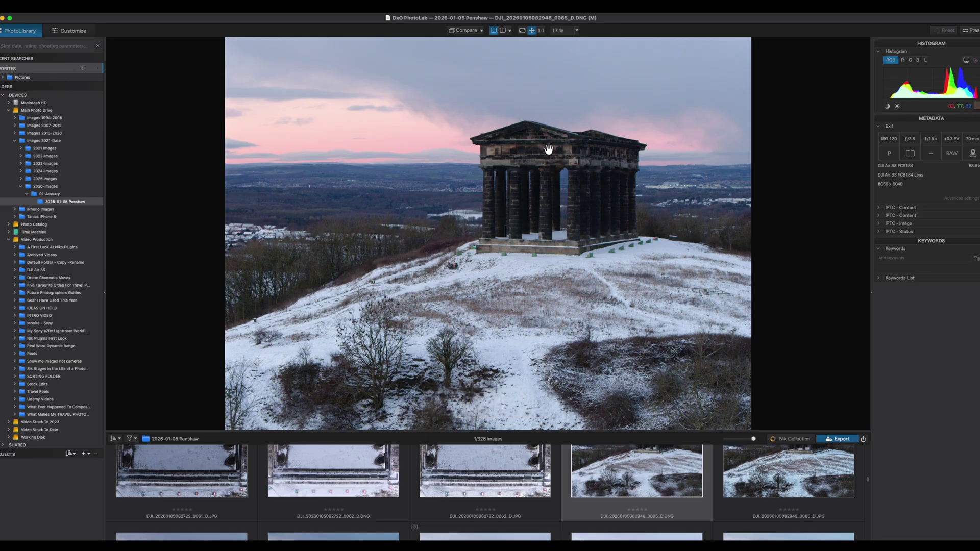
{"action": "left_click_drag", "start_coordinate": [548, 150], "coordinate": [497, 174]}
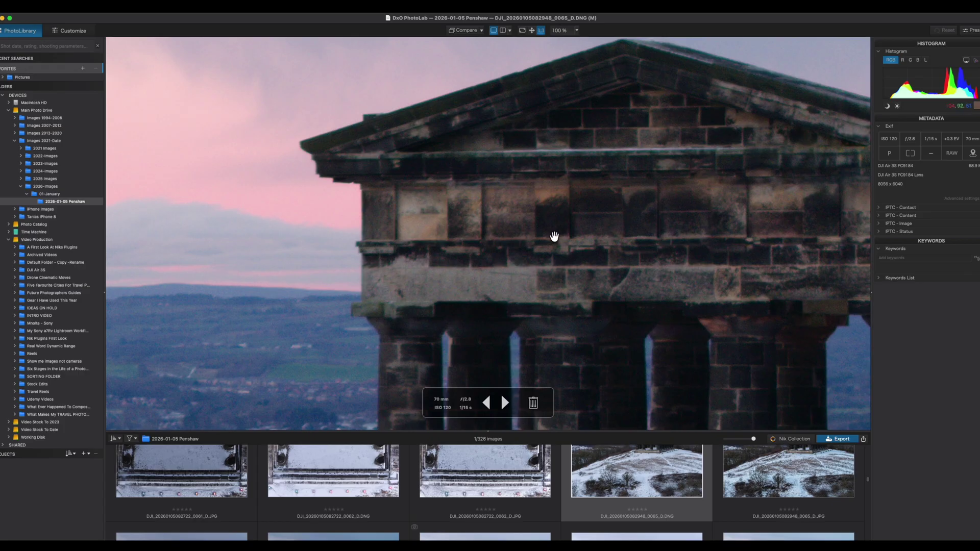
{"action": "mouse_move", "coordinate": [553, 235]}
{"action": "left_mouse_down"}
{"action": "mouse_move", "coordinate": [415, 151]}
{"action": "mouse_move", "coordinate": [486, 188]}
{"action": "mouse_move", "coordinate": [620, 199]}
{"action": "left_mouse_up"}
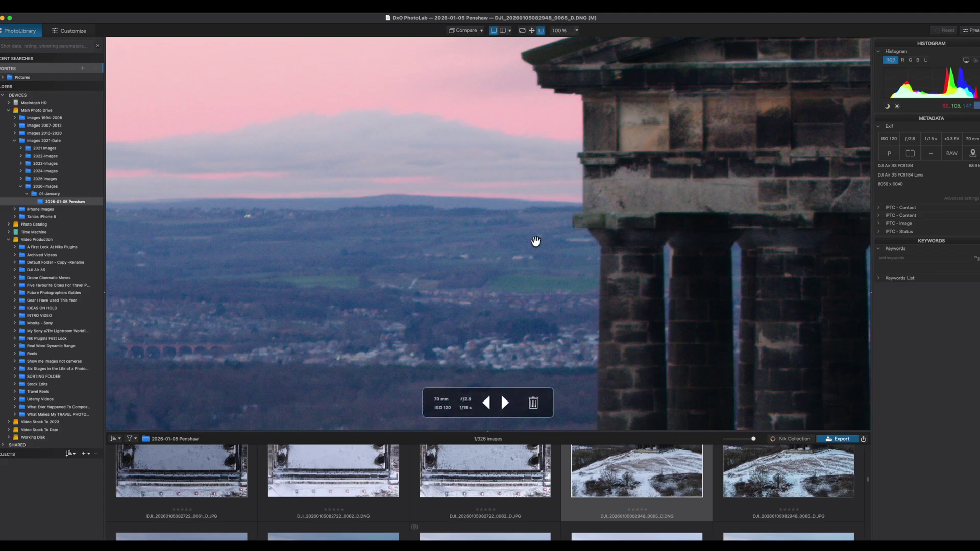
{"action": "left_click", "coordinate": [550, 238]}
{"action": "left_click_drag", "start_coordinate": [549, 238], "coordinate": [326, 222]}
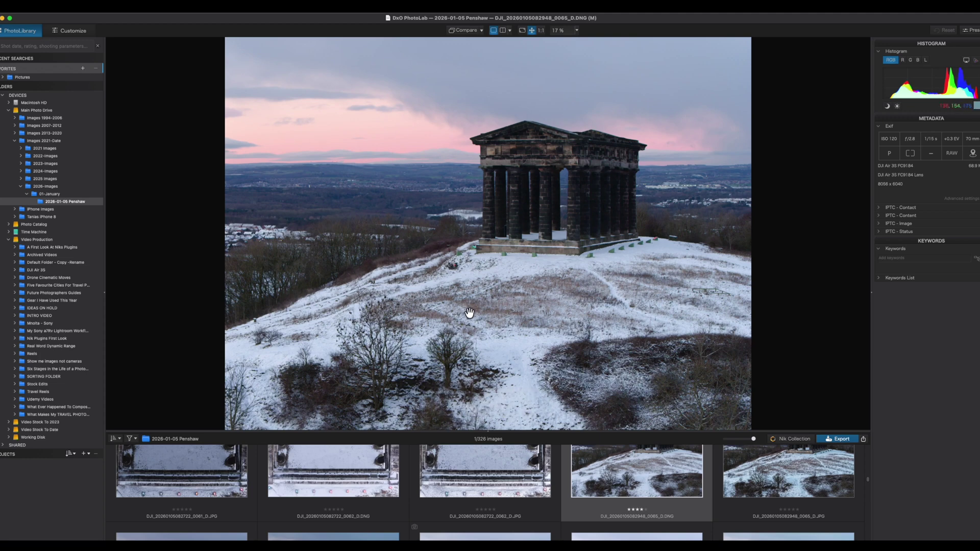
{"action": "scroll", "coordinate": [454, 474], "scroll_direction": "down", "scroll_amount": 3}
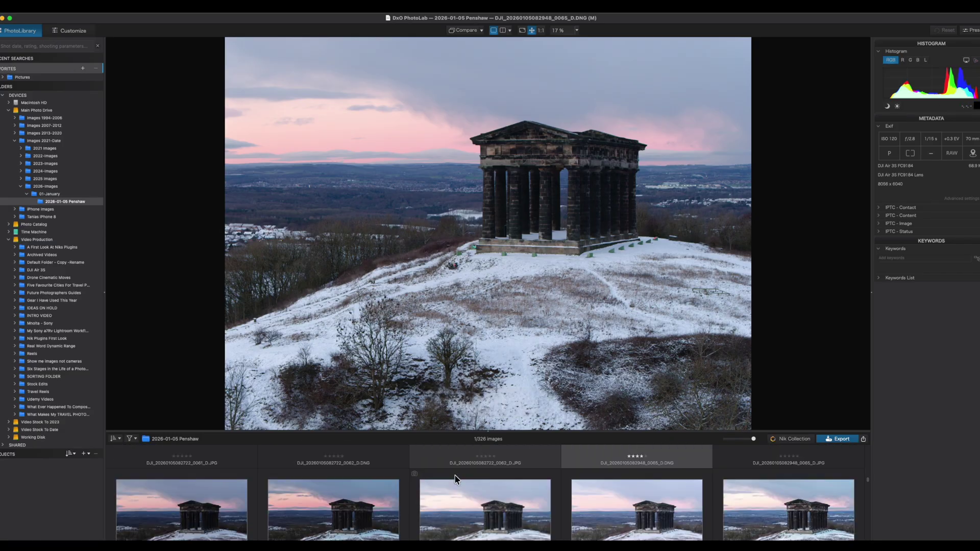
{"action": "scroll", "coordinate": [455, 475], "scroll_direction": "down", "scroll_amount": 2}
Compare the JPG and raw versions of aerial shot 0156, rating 0156_D.DNG three stars
{"action": "left_click", "coordinate": [673, 498]}
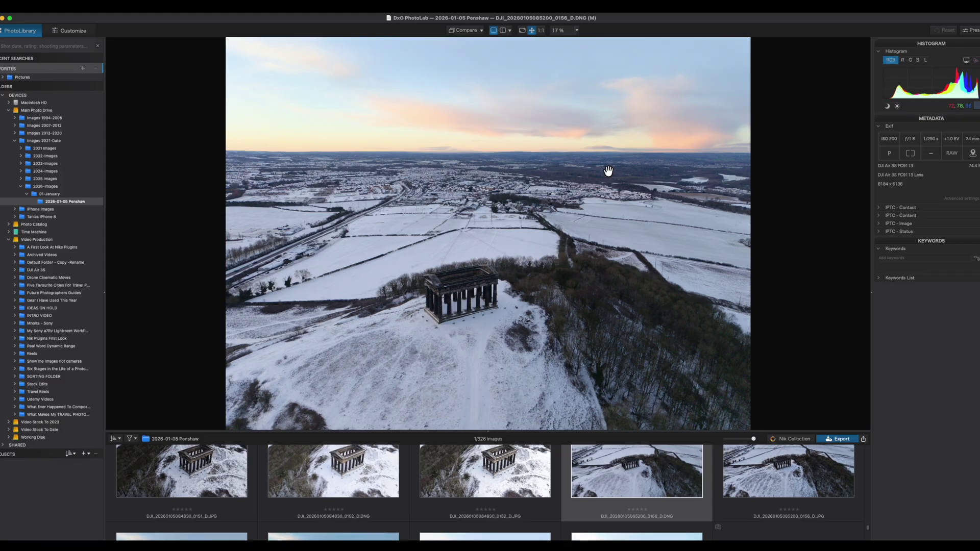
{"action": "key", "text": "Right"}
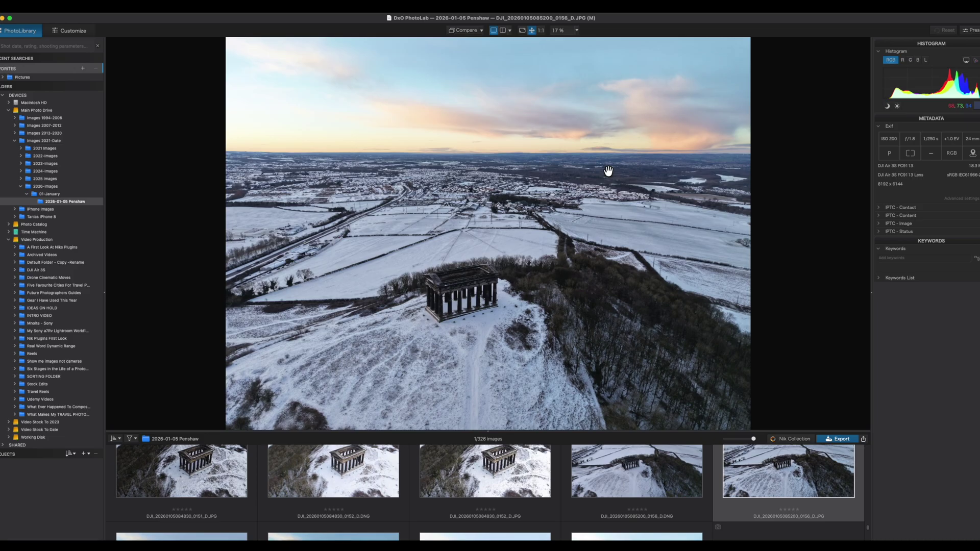
{"action": "key", "text": "Left"}
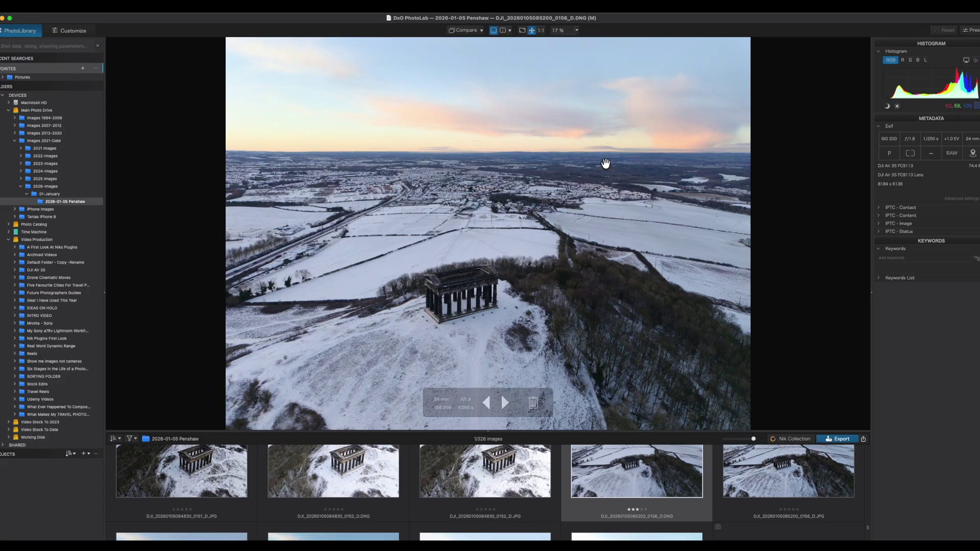
In the editing workspace, filter the filmstrip to three-, four- and five-star images
{"action": "left_click", "coordinate": [70, 30]}
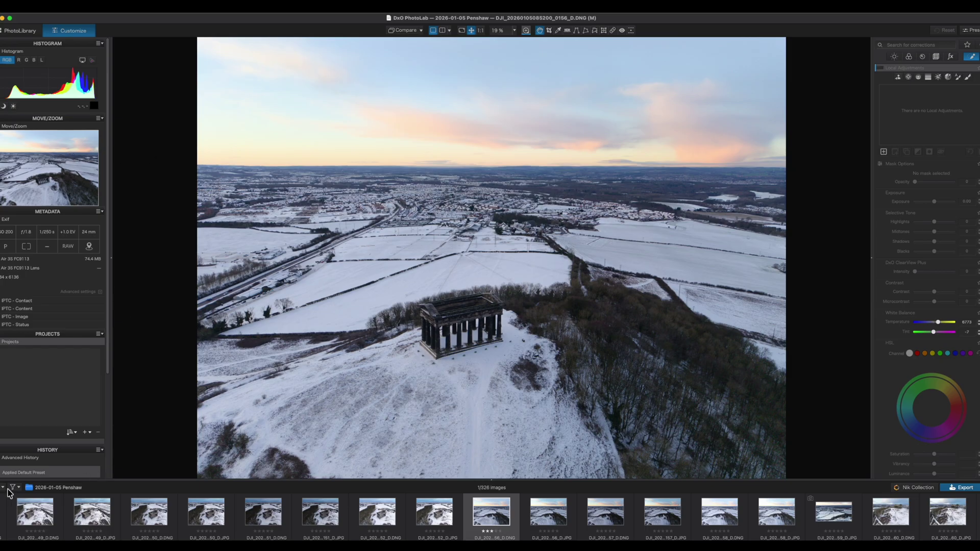
{"action": "left_click", "coordinate": [13, 486]}
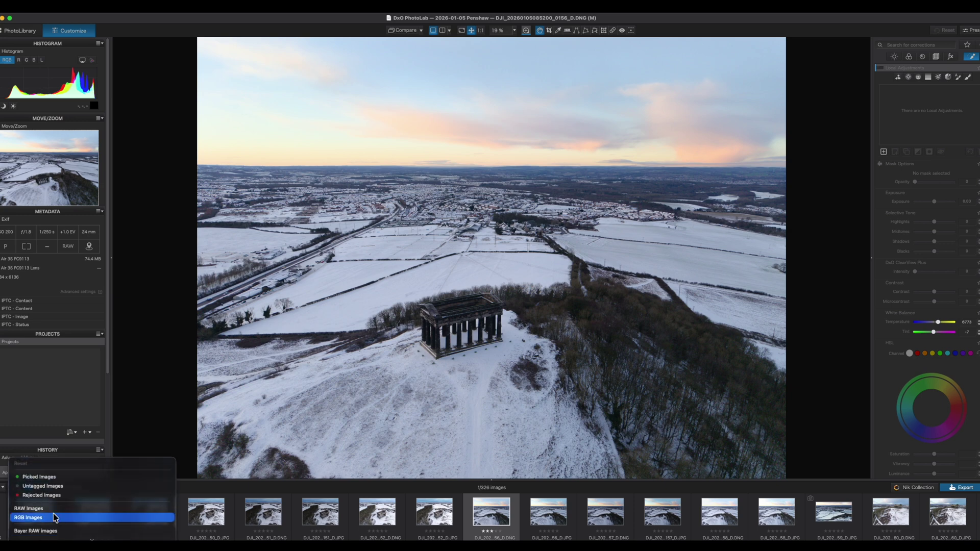
{"action": "scroll", "coordinate": [54, 512], "scroll_direction": "down", "scroll_amount": 2}
{"action": "scroll", "coordinate": [55, 510], "scroll_direction": "down", "scroll_amount": 2}
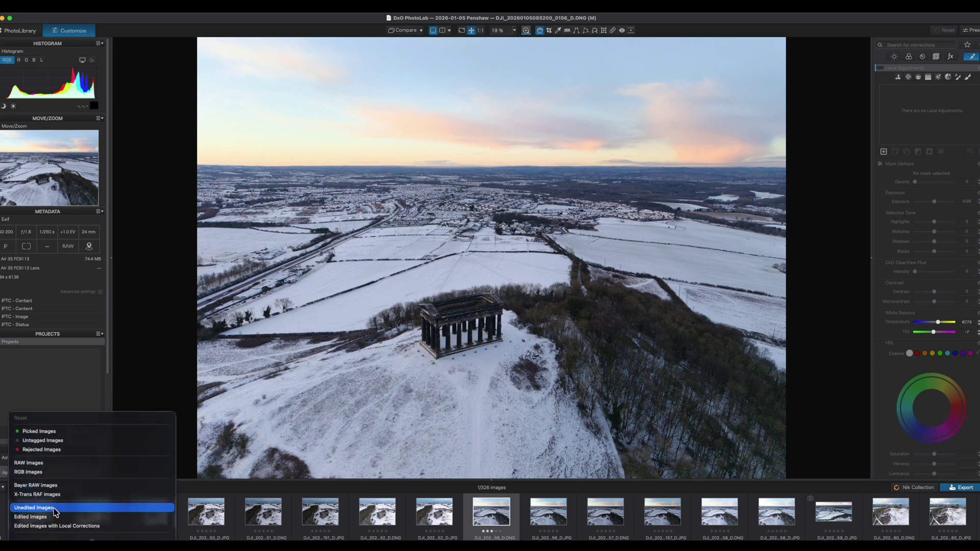
{"action": "scroll", "coordinate": [57, 505], "scroll_direction": "down", "scroll_amount": 2}
{"action": "scroll", "coordinate": [59, 498], "scroll_direction": "down", "scroll_amount": 2}
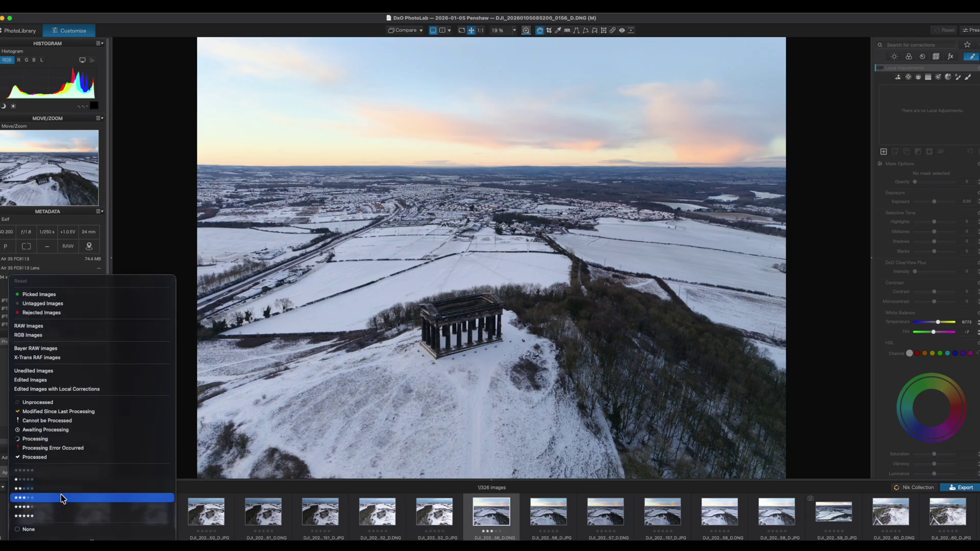
{"action": "left_click", "coordinate": [62, 498]}
{"action": "scroll", "coordinate": [62, 510], "scroll_direction": "down", "scroll_amount": 2}
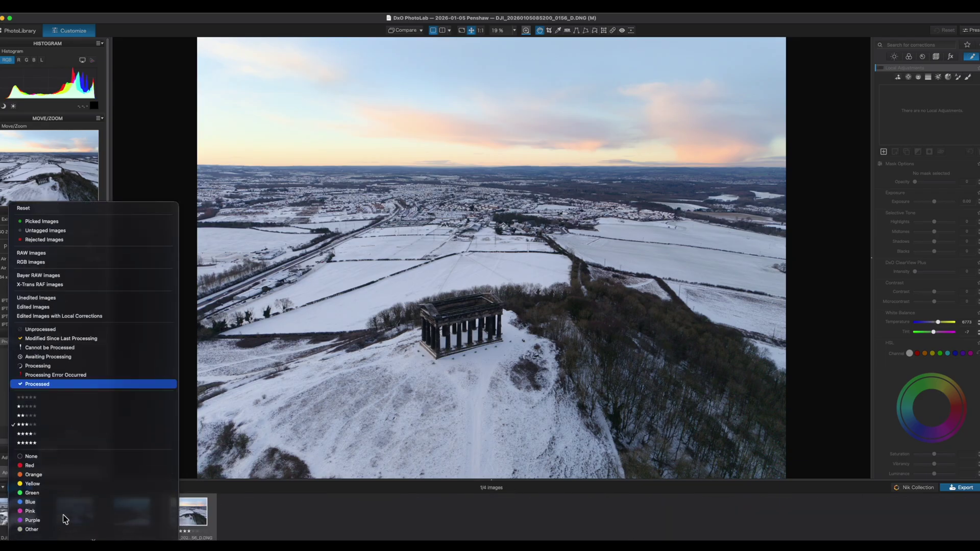
{"action": "left_click", "coordinate": [65, 429]}
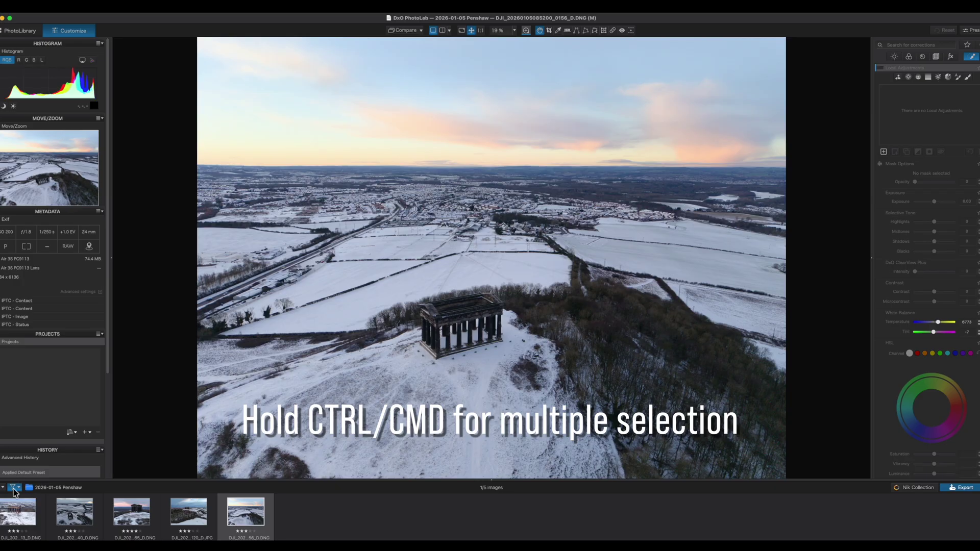
{"action": "left_click", "coordinate": [14, 489]}
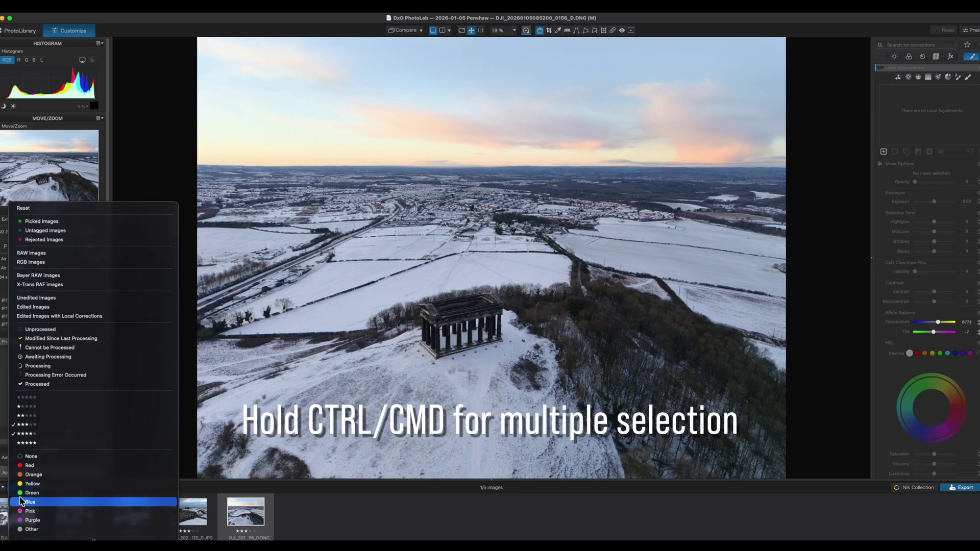
{"action": "left_click", "coordinate": [59, 407]}
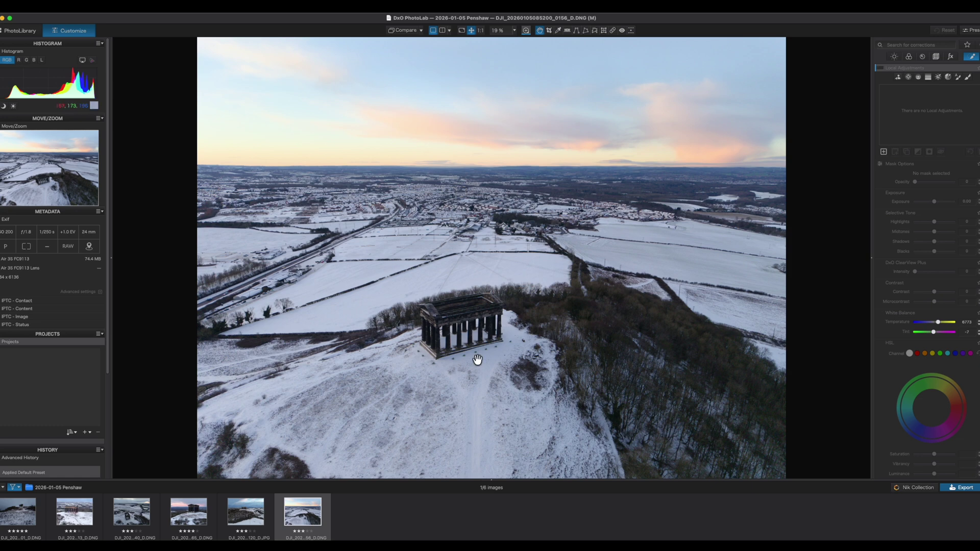
{"action": "scroll", "coordinate": [464, 327], "scroll_direction": "up", "scroll_amount": 2}
{"action": "scroll", "coordinate": [465, 327], "scroll_direction": "up", "scroll_amount": 3}
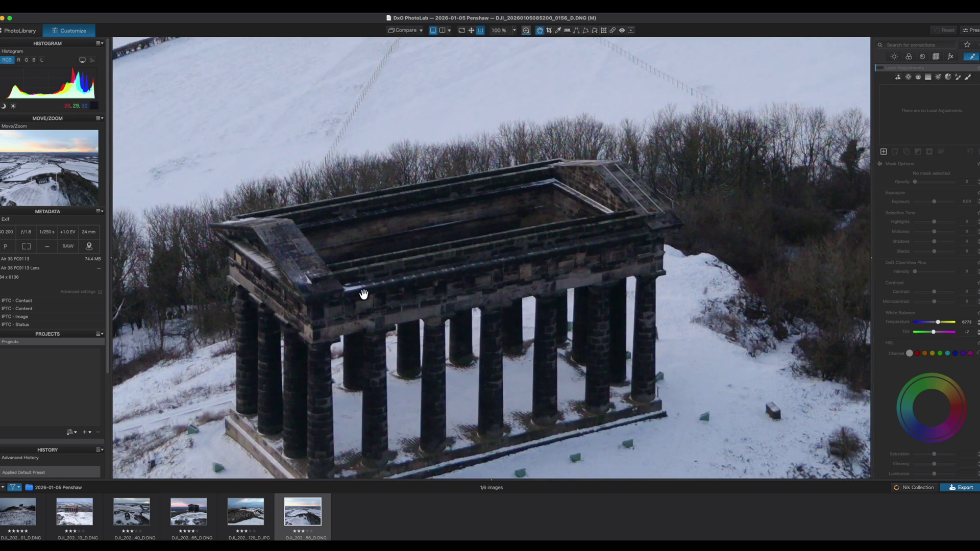
{"action": "scroll", "coordinate": [606, 225], "scroll_direction": "down", "scroll_amount": 3}
{"action": "scroll", "coordinate": [558, 332], "scroll_direction": "up", "scroll_amount": 5}
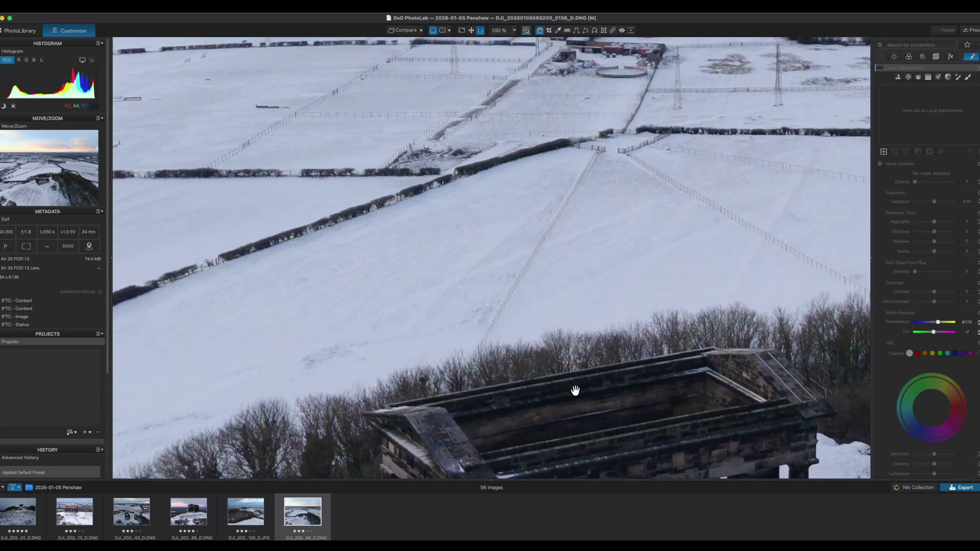
{"action": "scroll", "coordinate": [551, 394], "scroll_direction": "up", "scroll_amount": 3}
{"action": "scroll", "coordinate": [540, 157], "scroll_direction": "up", "scroll_amount": 3}
{"action": "scroll", "coordinate": [540, 158], "scroll_direction": "up", "scroll_amount": 5}
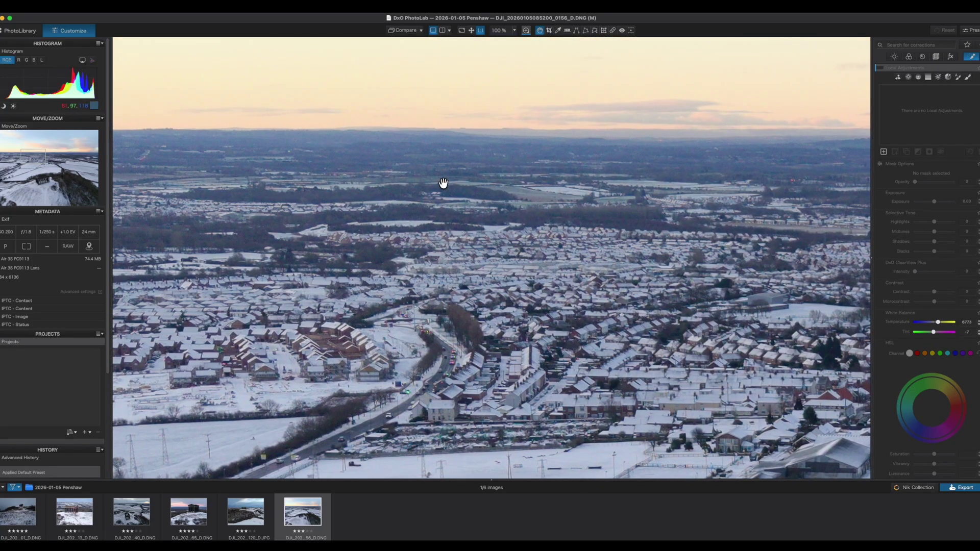
{"action": "scroll", "coordinate": [444, 184], "scroll_direction": "up", "scroll_amount": 3}
{"action": "scroll", "coordinate": [505, 324], "scroll_direction": "up", "scroll_amount": 1}
{"action": "scroll", "coordinate": [679, 357], "scroll_direction": "up", "scroll_amount": 1}
{"action": "scroll", "coordinate": [573, 253], "scroll_direction": "up", "scroll_amount": 2}
{"action": "scroll", "coordinate": [676, 322], "scroll_direction": "up", "scroll_amount": 3}
{"action": "scroll", "coordinate": [488, 293], "scroll_direction": "down", "scroll_amount": 1}
{"action": "scroll", "coordinate": [487, 272], "scroll_direction": "down", "scroll_amount": 1}
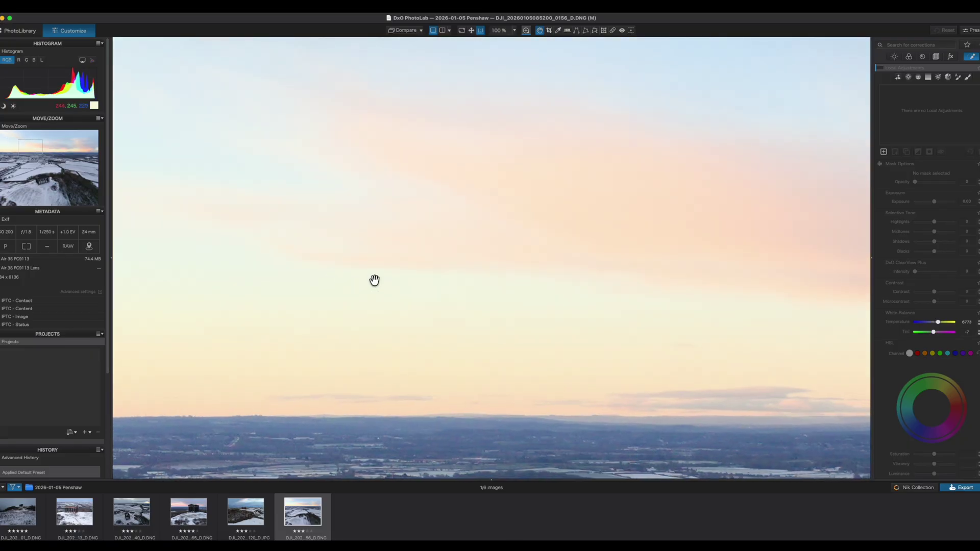
{"action": "scroll", "coordinate": [459, 218], "scroll_direction": "down", "scroll_amount": 1}
{"action": "scroll", "coordinate": [621, 207], "scroll_direction": "down", "scroll_amount": 1}
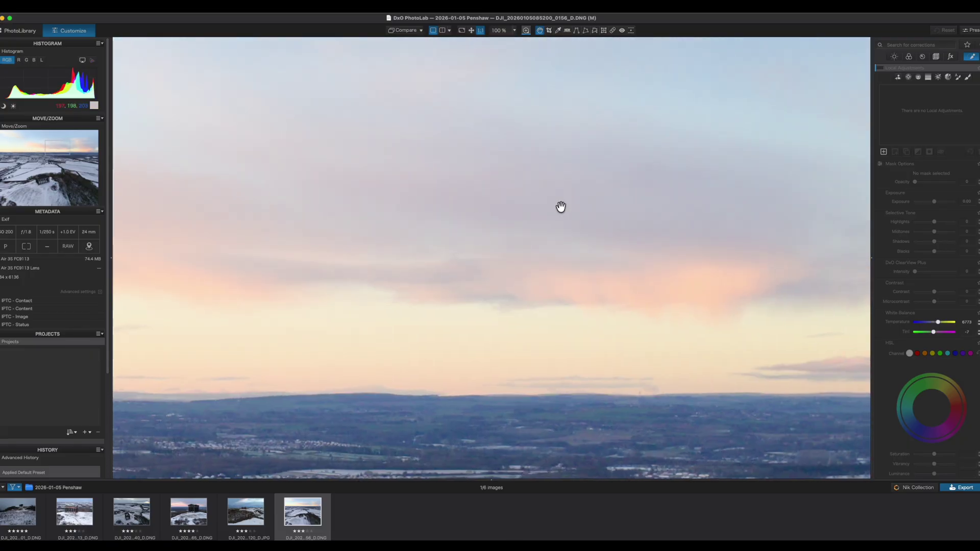
{"action": "scroll", "coordinate": [304, 190], "scroll_direction": "down", "scroll_amount": 1}
{"action": "scroll", "coordinate": [677, 212], "scroll_direction": "right", "scroll_amount": 1}
{"action": "scroll", "coordinate": [334, 215], "scroll_direction": "right", "scroll_amount": 1}
{"action": "scroll", "coordinate": [402, 199], "scroll_direction": "down", "scroll_amount": 1}
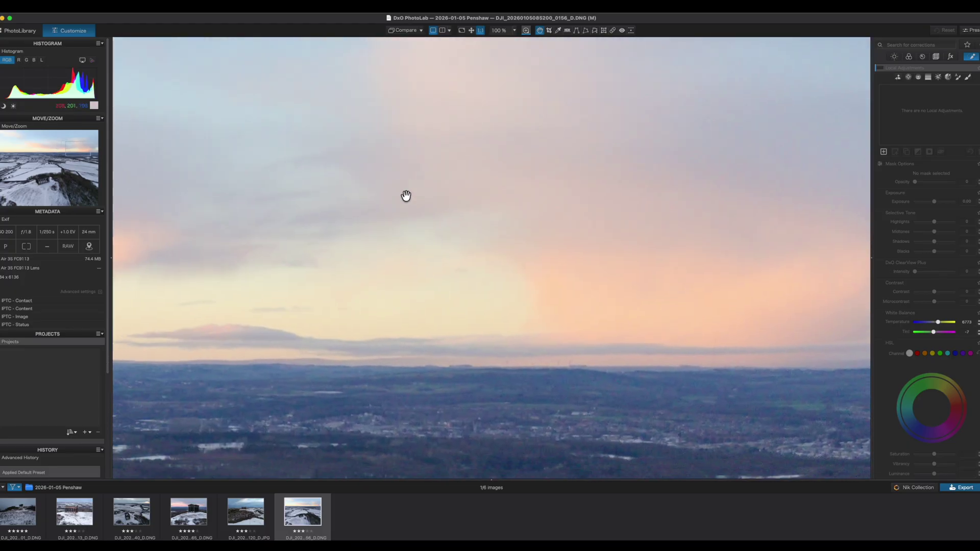
{"action": "scroll", "coordinate": [484, 242], "scroll_direction": "down", "scroll_amount": 3}
{"action": "scroll", "coordinate": [521, 222], "scroll_direction": "down", "scroll_amount": 2}
{"action": "scroll", "coordinate": [551, 203], "scroll_direction": "down", "scroll_amount": 1}
{"action": "scroll", "coordinate": [603, 339], "scroll_direction": "up", "scroll_amount": 1}
{"action": "scroll", "coordinate": [640, 396], "scroll_direction": "up", "scroll_amount": 2}
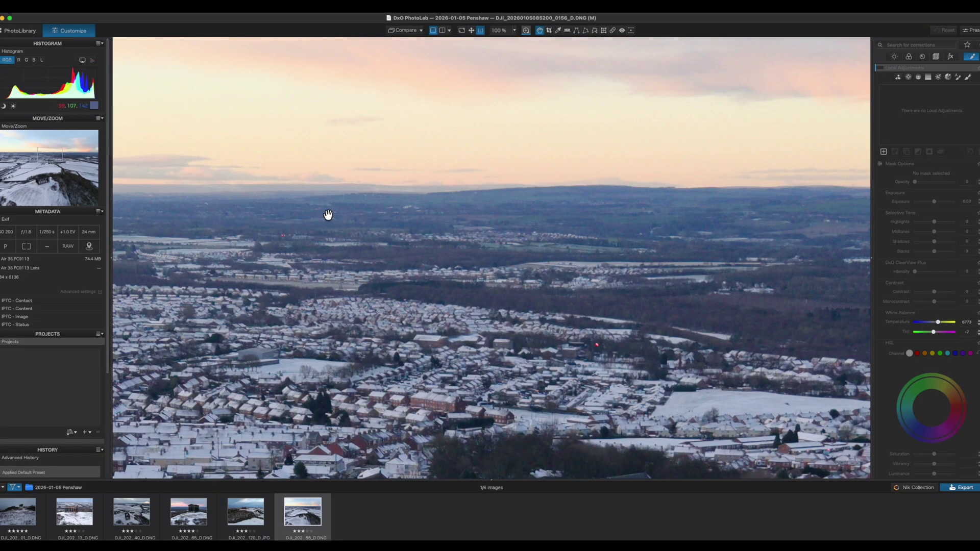
{"action": "key", "text": "ctrl+minus"}
{"action": "key", "text": "ctrl+0"}
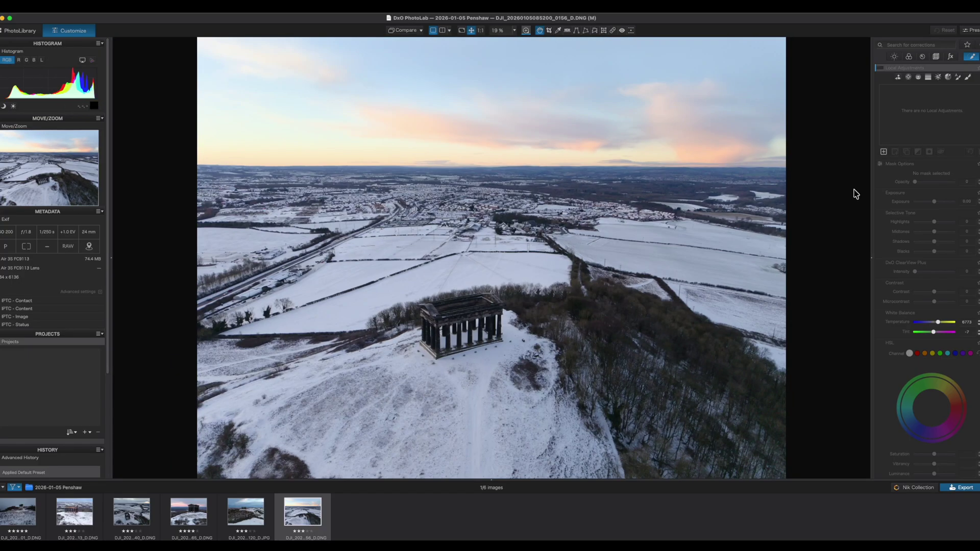
In the Light palette, lower Exposure, raise Midtones, Highlights and Shadows, and enable Smart Lighting
{"action": "left_click", "coordinate": [894, 58]}
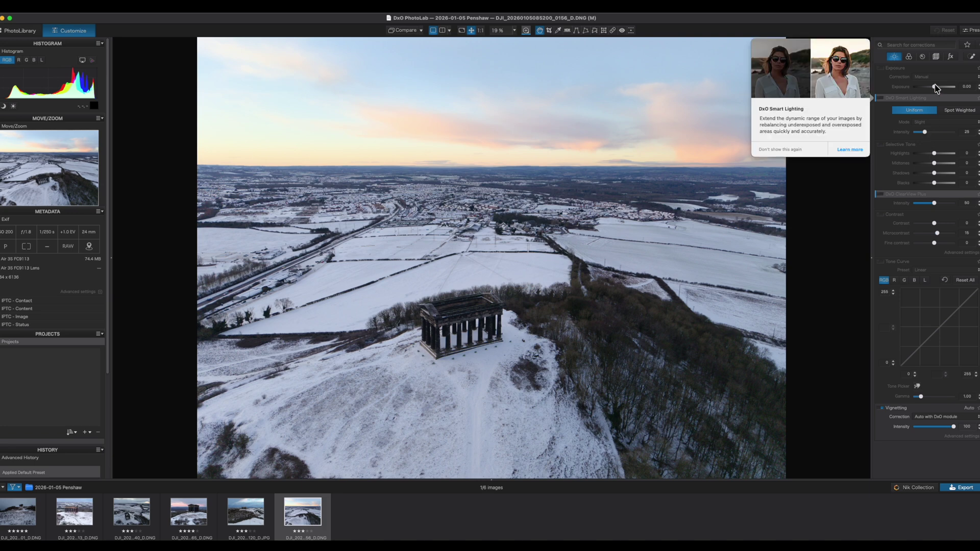
{"action": "left_click_drag", "start_coordinate": [934, 87], "coordinate": [928, 88]}
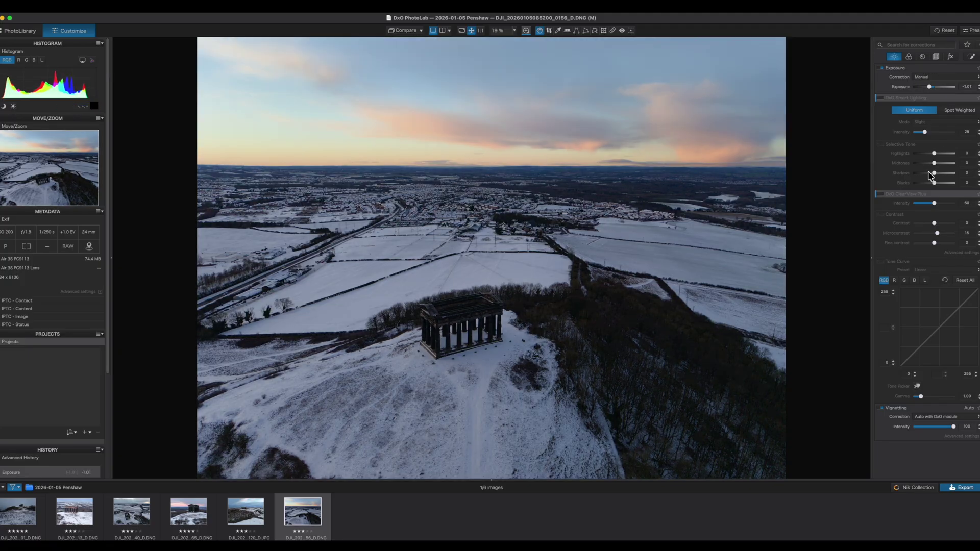
{"action": "mouse_move", "coordinate": [934, 164]}
{"action": "left_mouse_down"}
{"action": "mouse_move", "coordinate": [949, 164]}
{"action": "mouse_move", "coordinate": [933, 184]}
{"action": "left_mouse_up"}
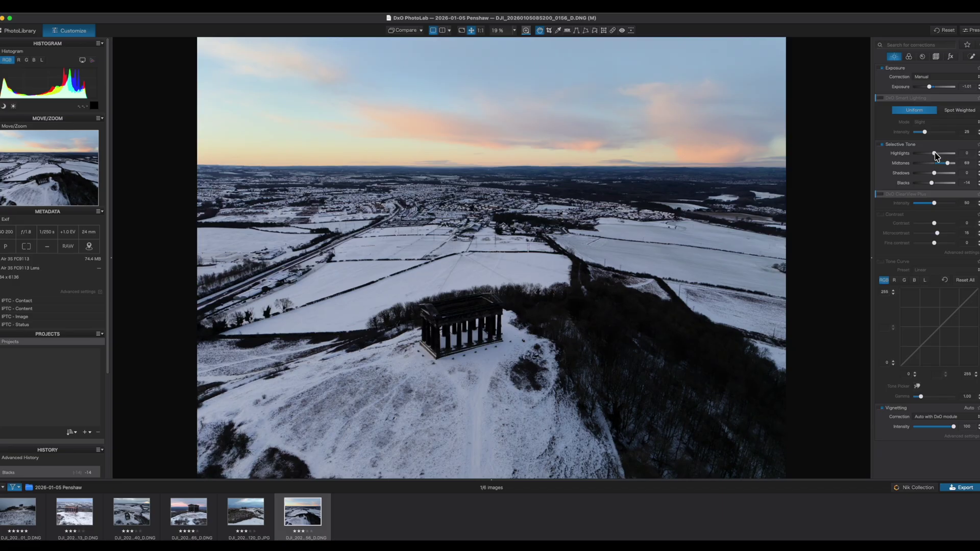
{"action": "left_click_drag", "start_coordinate": [934, 154], "coordinate": [943, 156]}
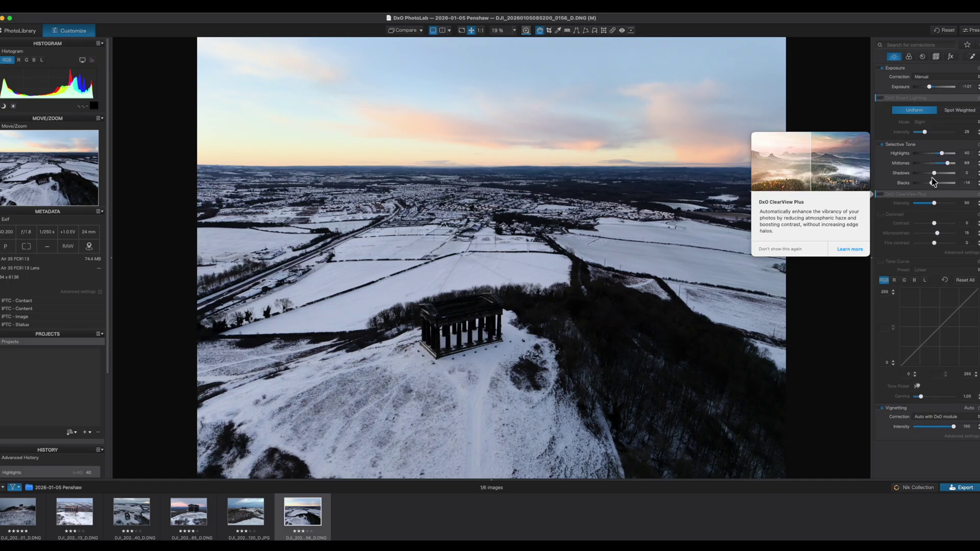
{"action": "left_click_drag", "start_coordinate": [935, 176], "coordinate": [944, 176]}
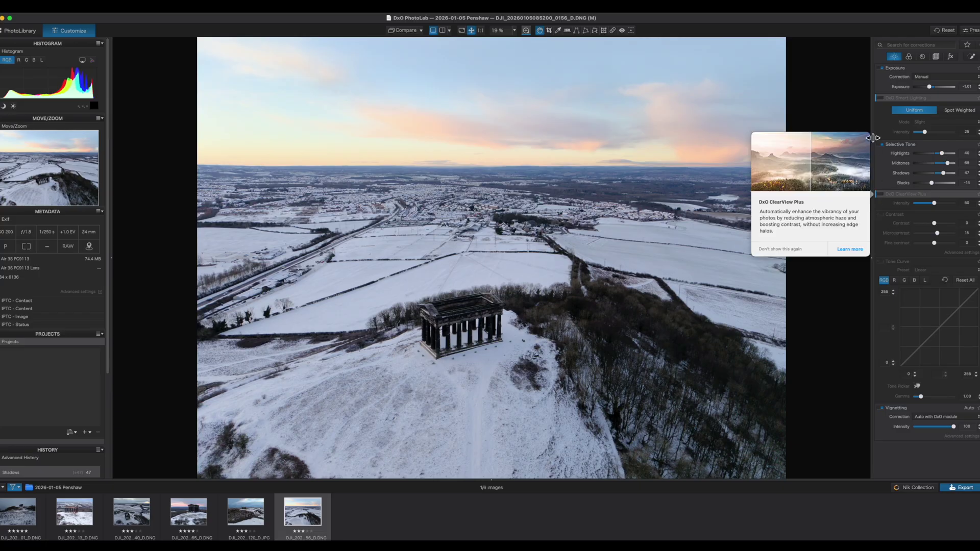
{"action": "mouse_move", "coordinate": [904, 98]}
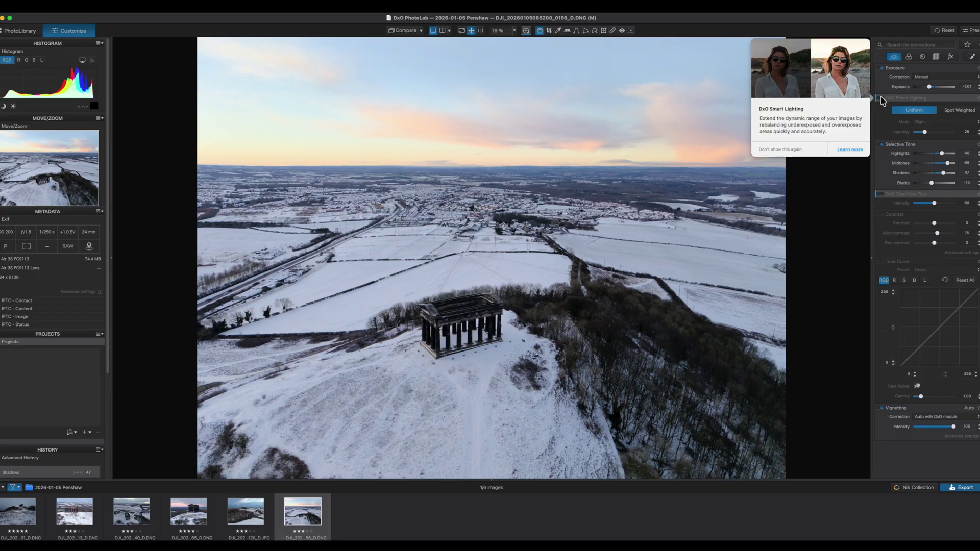
{"action": "left_click", "coordinate": [881, 99]}
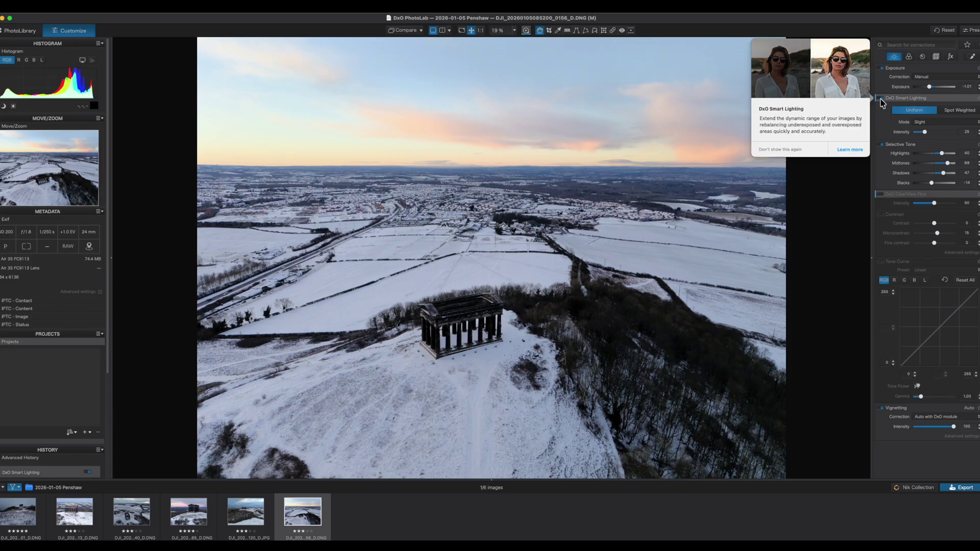
Switch Smart Lighting off, enable DxO ClearView Plus, then re-enable Smart Lighting
{"action": "left_click", "coordinate": [880, 99]}
{"action": "mouse_move", "coordinate": [904, 194]}
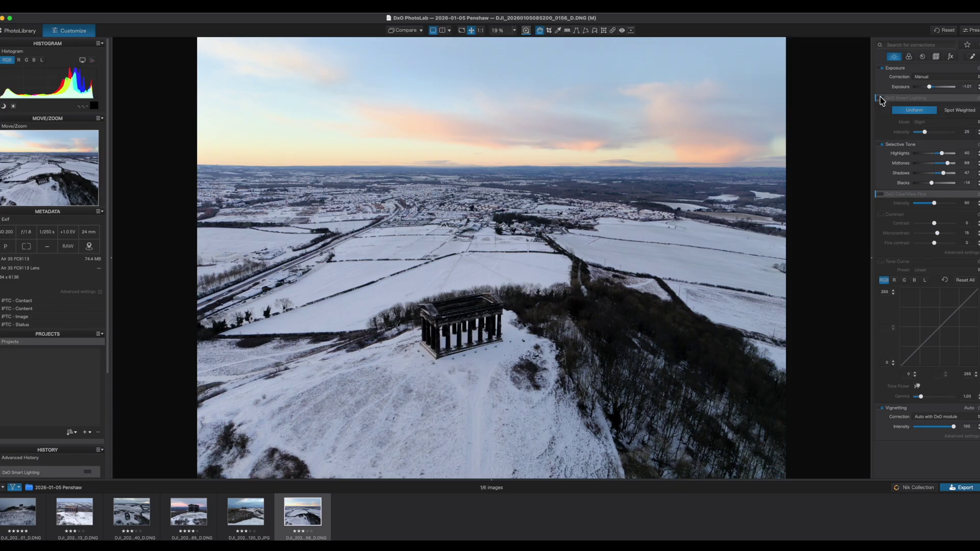
{"action": "left_click", "coordinate": [878, 195]}
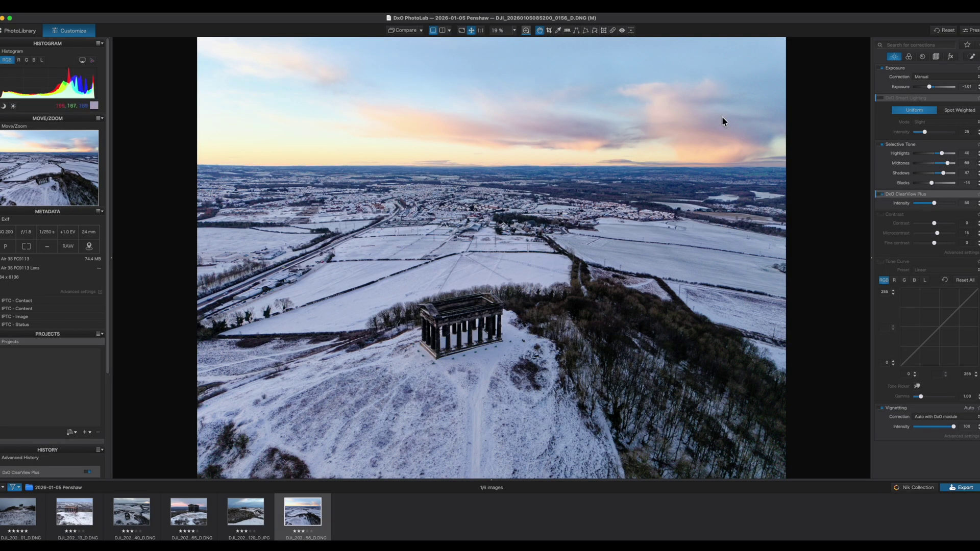
{"action": "mouse_move", "coordinate": [906, 98]}
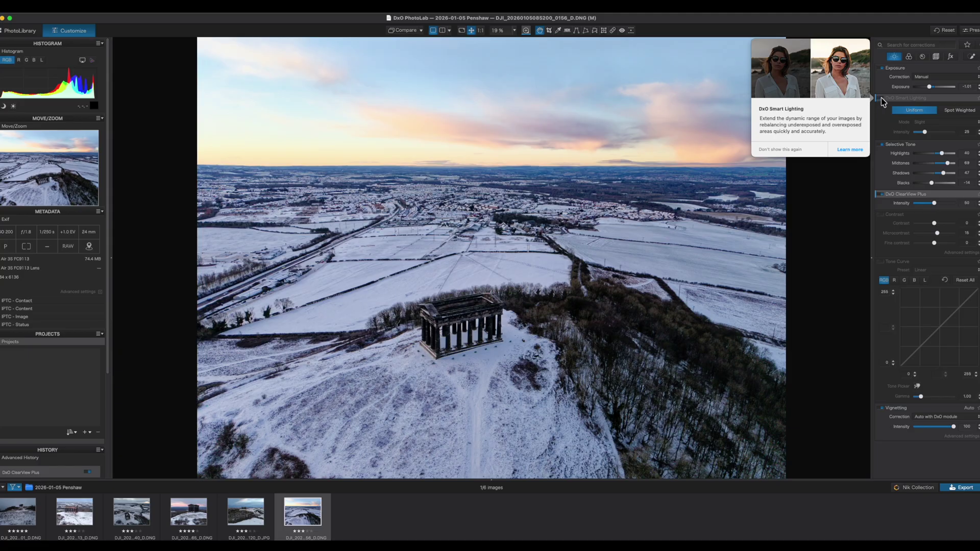
{"action": "left_click", "coordinate": [879, 99]}
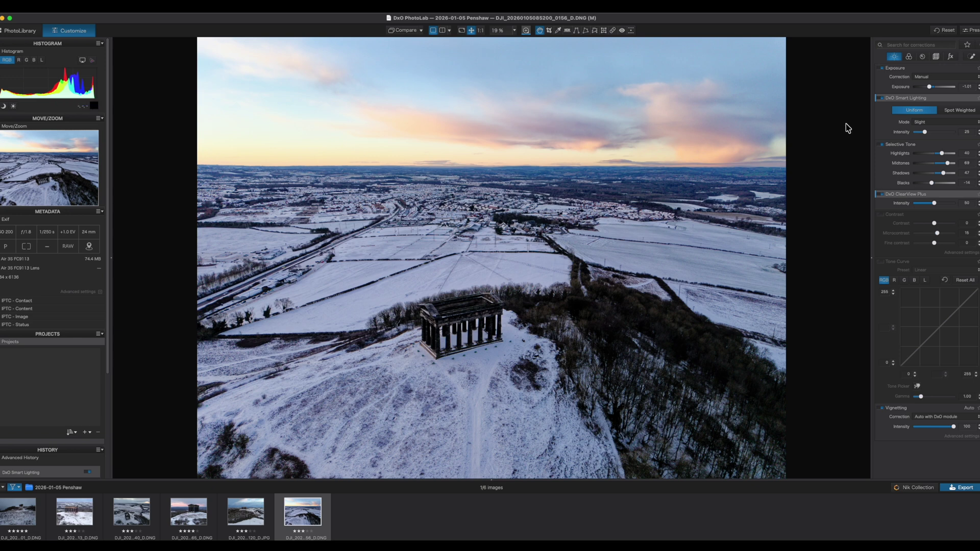
Create an AI mask of the sky in Local Adjustments
{"action": "left_click", "coordinate": [972, 58]}
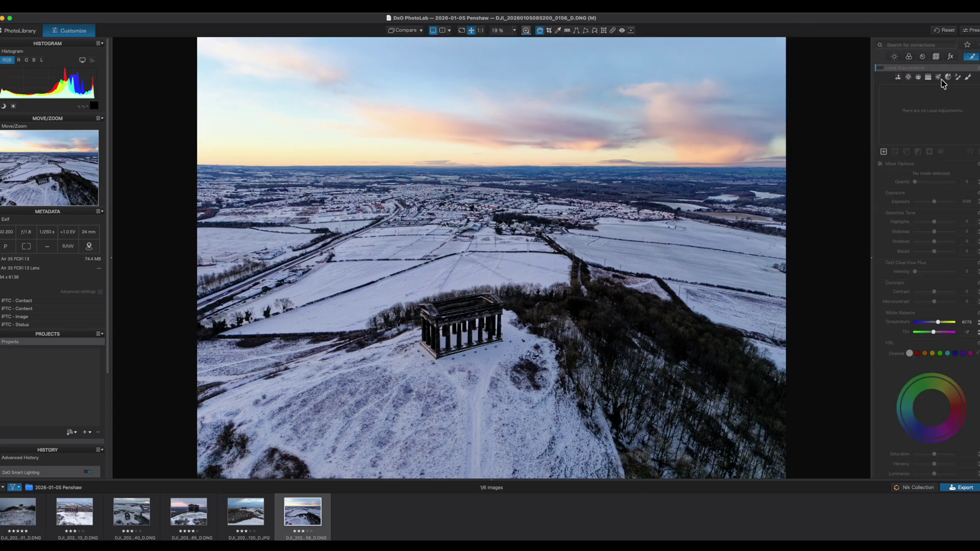
{"action": "left_click", "coordinate": [899, 77]}
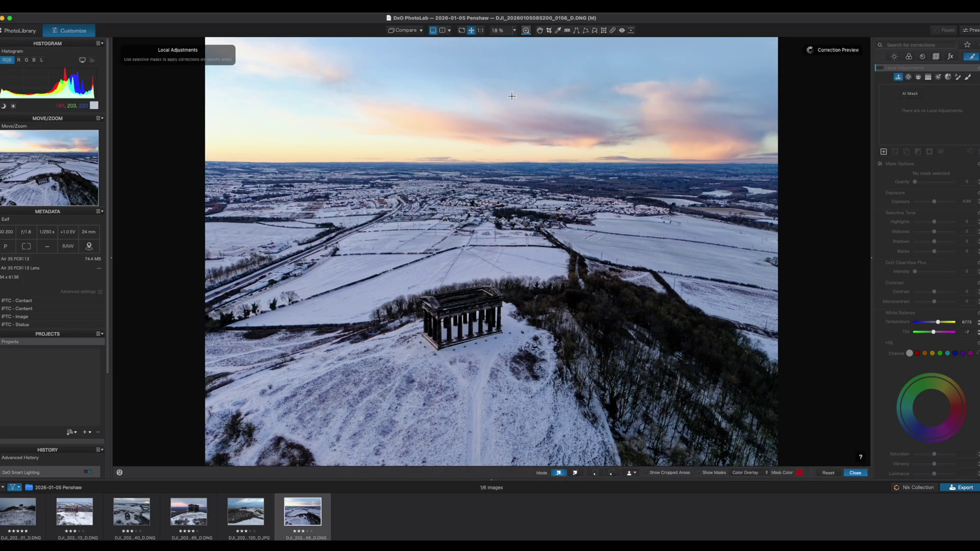
{"action": "left_click", "coordinate": [512, 72]}
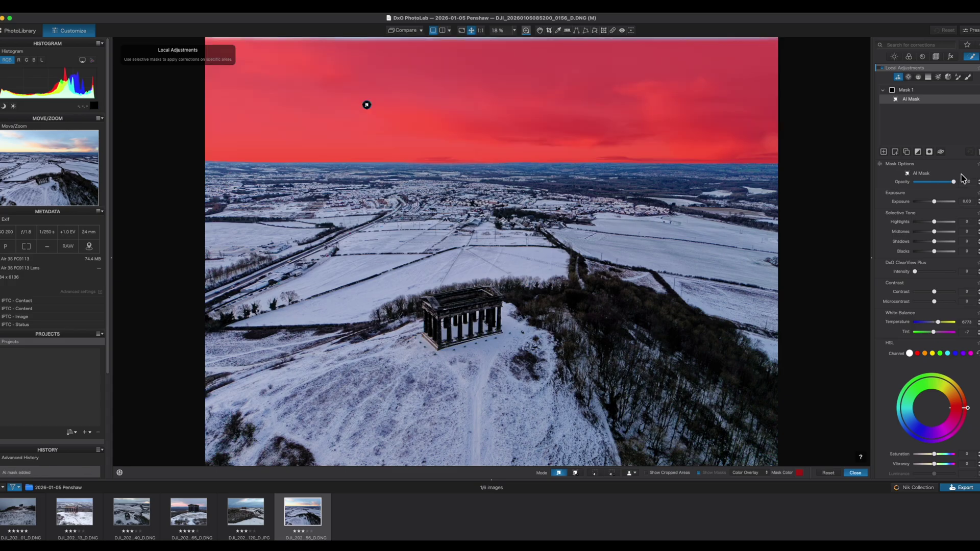
Darken the sky mask's midtones, add microcontrast and slight saturation, then close local adjustments
{"action": "left_click", "coordinate": [933, 232]}
{"action": "left_click_drag", "start_coordinate": [933, 234], "coordinate": [930, 232]}
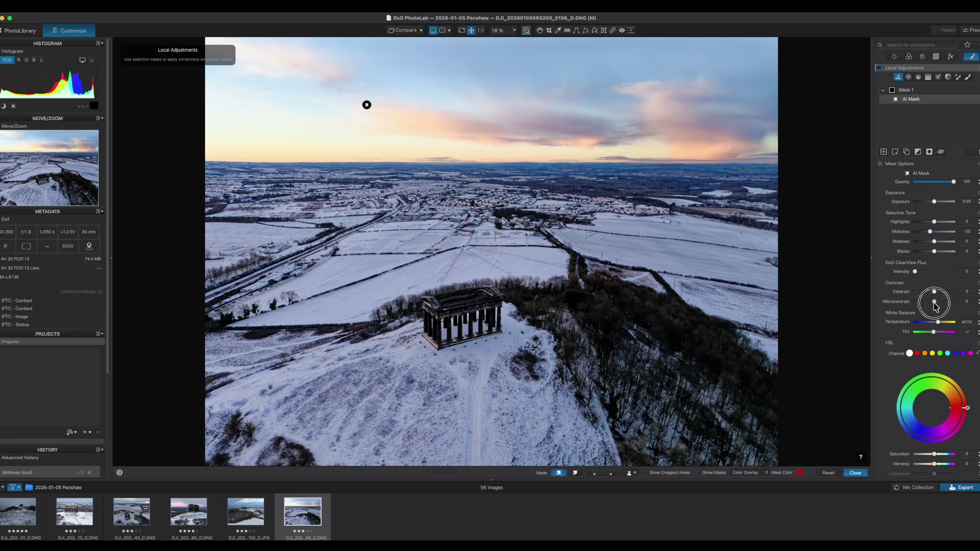
{"action": "left_click_drag", "start_coordinate": [933, 304], "coordinate": [938, 307]}
{"action": "left_click_drag", "start_coordinate": [937, 457], "coordinate": [939, 458]}
{"action": "left_click", "coordinate": [850, 472]}
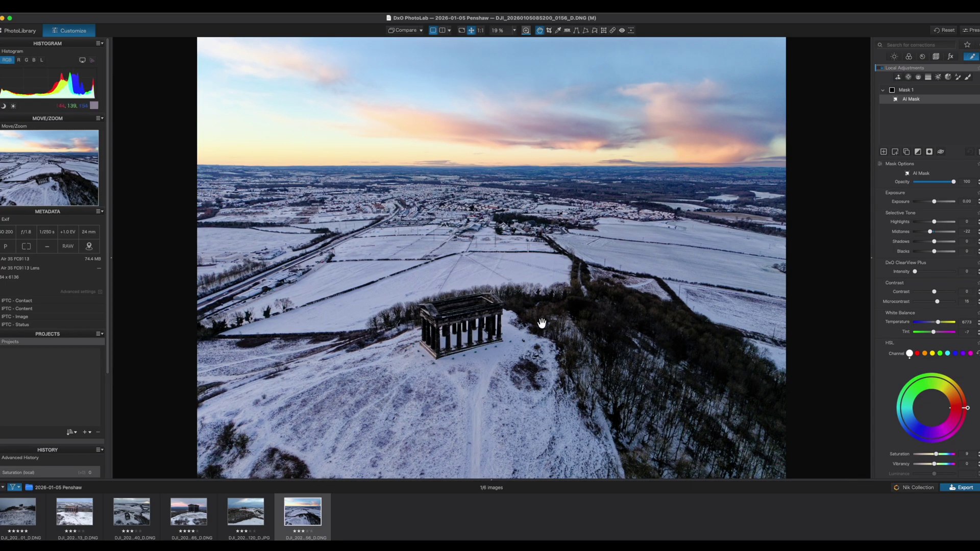
Zoom 0156_D.DNG to 100% and pan across the town and horizon to check noise
{"action": "left_click", "coordinate": [492, 158]}
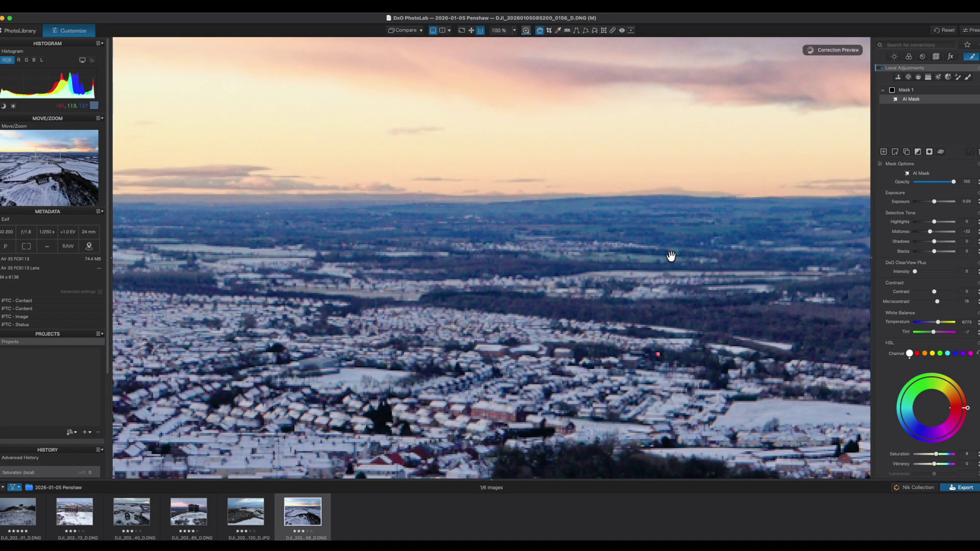
{"action": "left_click_drag", "start_coordinate": [697, 280], "coordinate": [467, 228]}
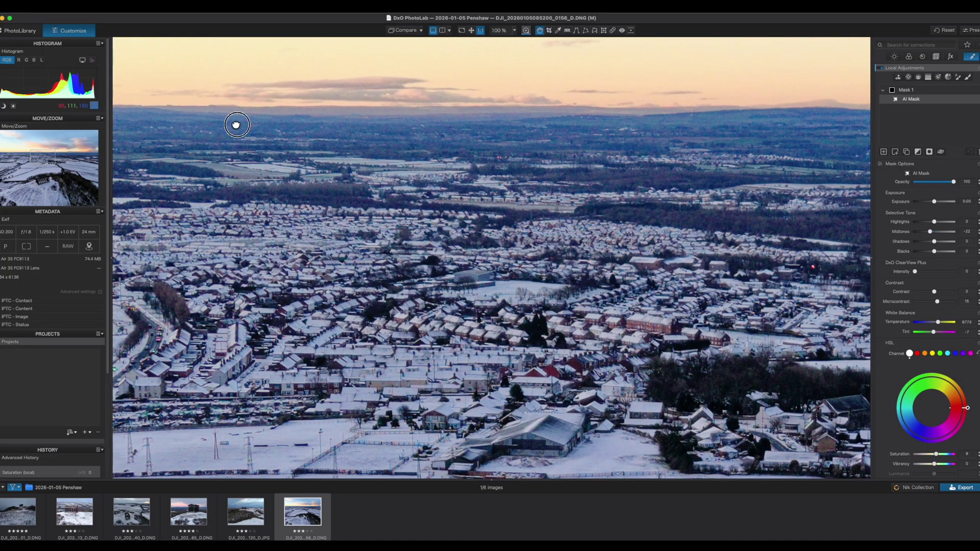
{"action": "left_click_drag", "start_coordinate": [240, 127], "coordinate": [599, 272]}
{"action": "scroll", "coordinate": [724, 357], "scroll_direction": "down", "scroll_amount": 5}
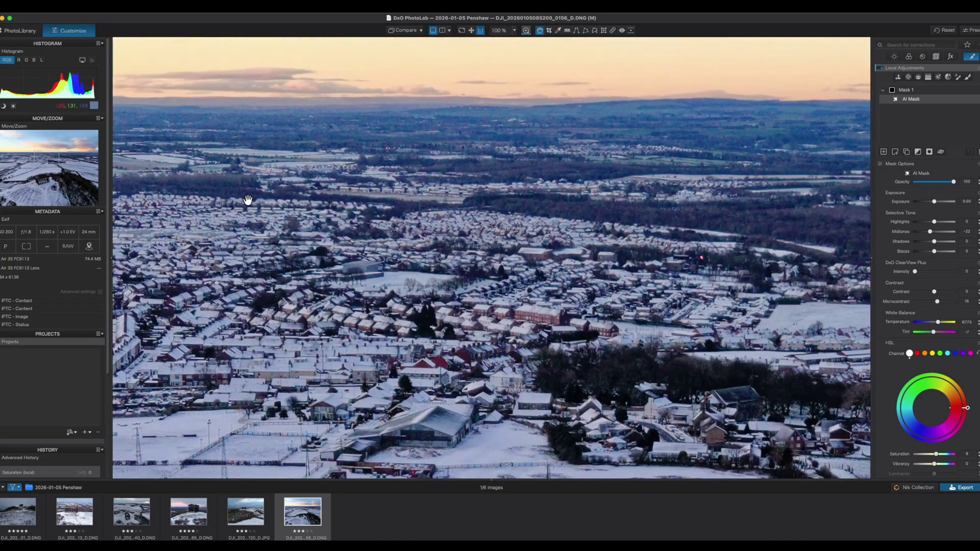
{"action": "scroll", "coordinate": [643, 314], "scroll_direction": "down", "scroll_amount": 3}
{"action": "scroll", "coordinate": [558, 272], "scroll_direction": "down", "scroll_amount": 3}
{"action": "scroll", "coordinate": [506, 346], "scroll_direction": "down", "scroll_amount": 3}
{"action": "scroll", "coordinate": [506, 346], "scroll_direction": "down", "scroll_amount": 3}
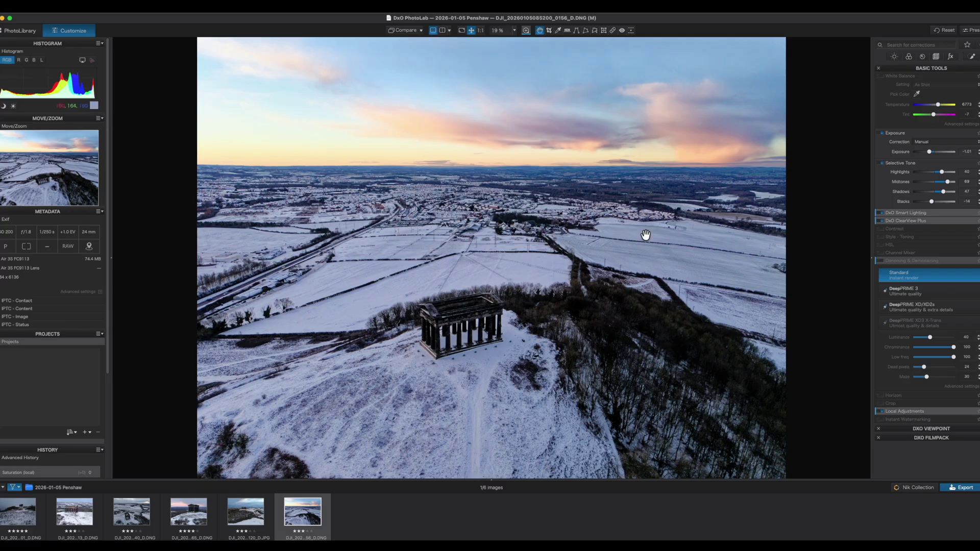
Check noise at 100%, then apply DeepPRIME XD2s with luminance 55 to 0156_D.DNG and refit the view
{"action": "left_click", "coordinate": [509, 163]}
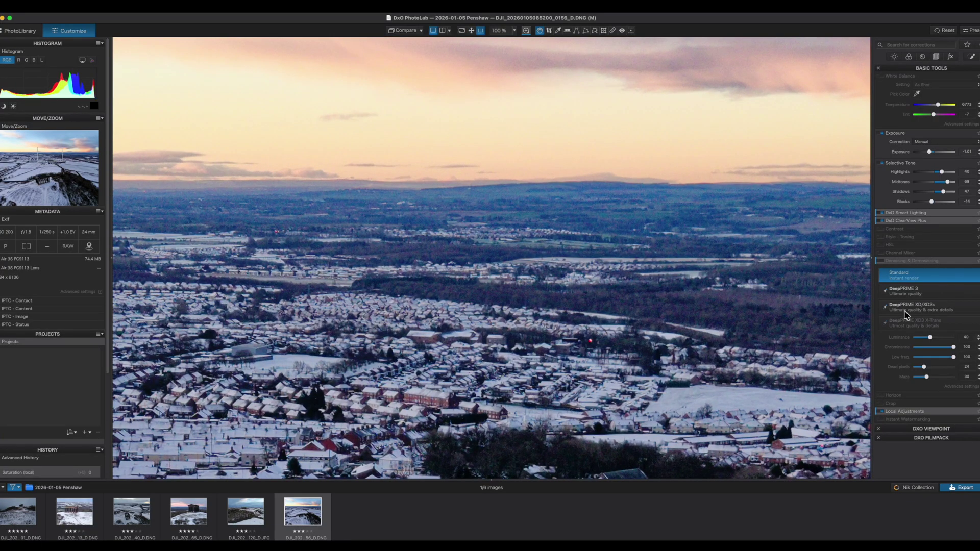
{"action": "left_click", "coordinate": [913, 310]}
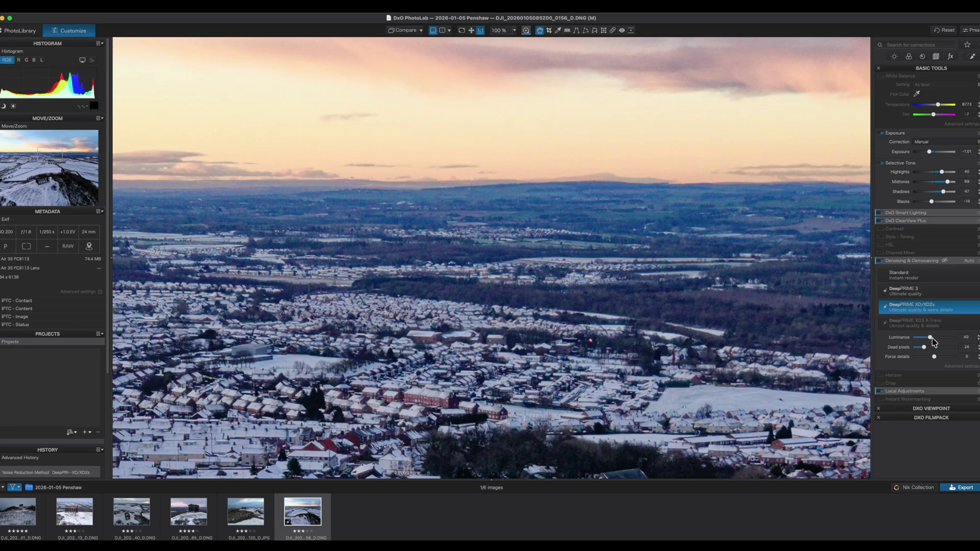
{"action": "left_click_drag", "start_coordinate": [932, 341], "coordinate": [938, 340]}
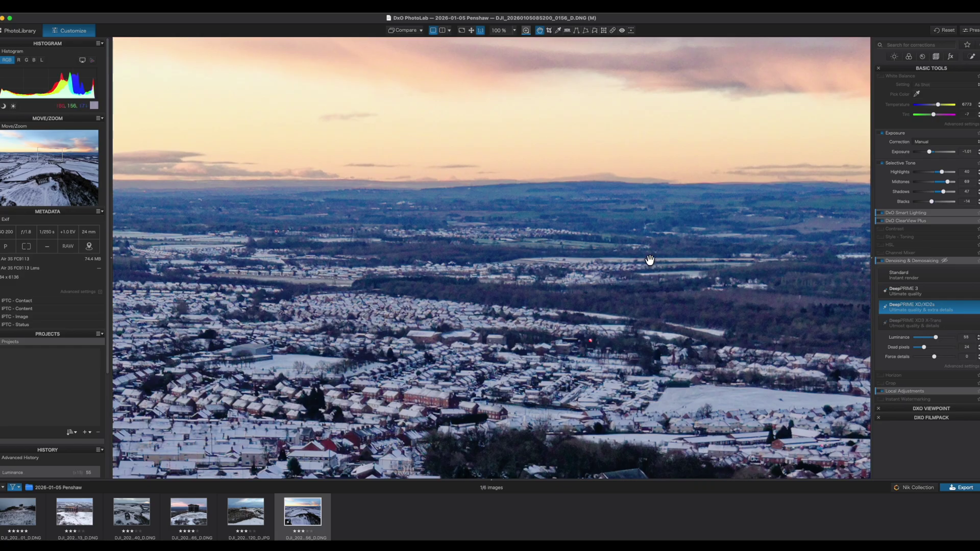
{"action": "left_click", "coordinate": [529, 272]}
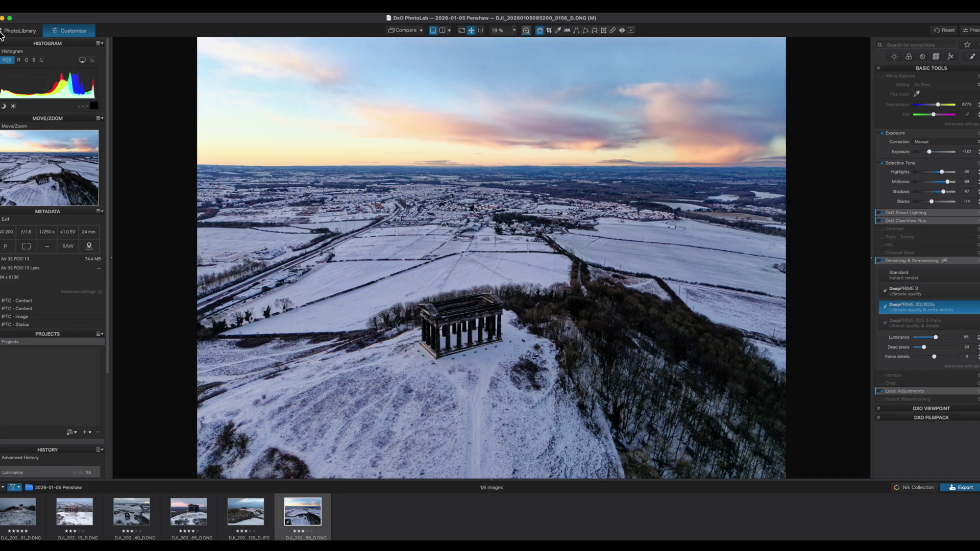
Show 0156_D.DNG's metadata in the library, expanding the IPTC Content, Image and Status sections
{"action": "left_click", "coordinate": [17, 31]}
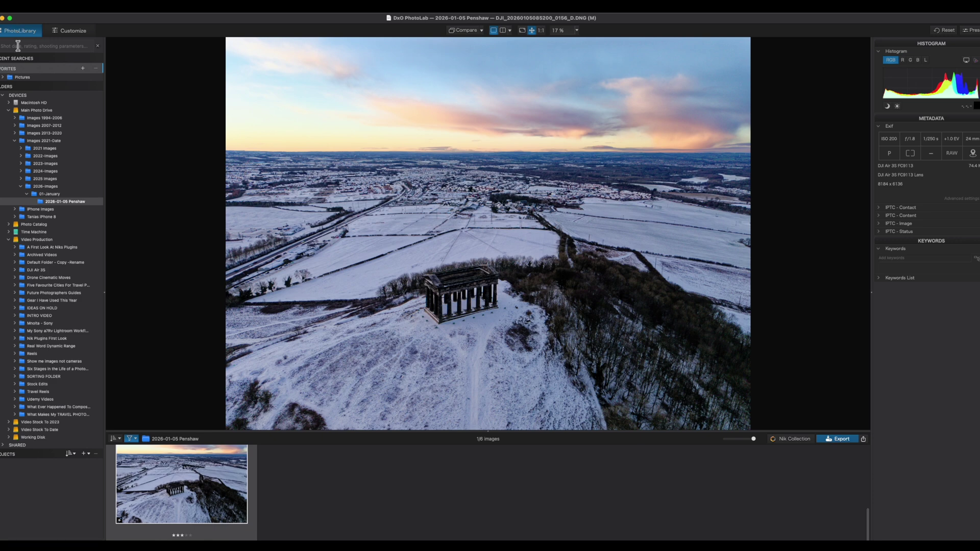
{"action": "mouse_move", "coordinate": [488, 230]}
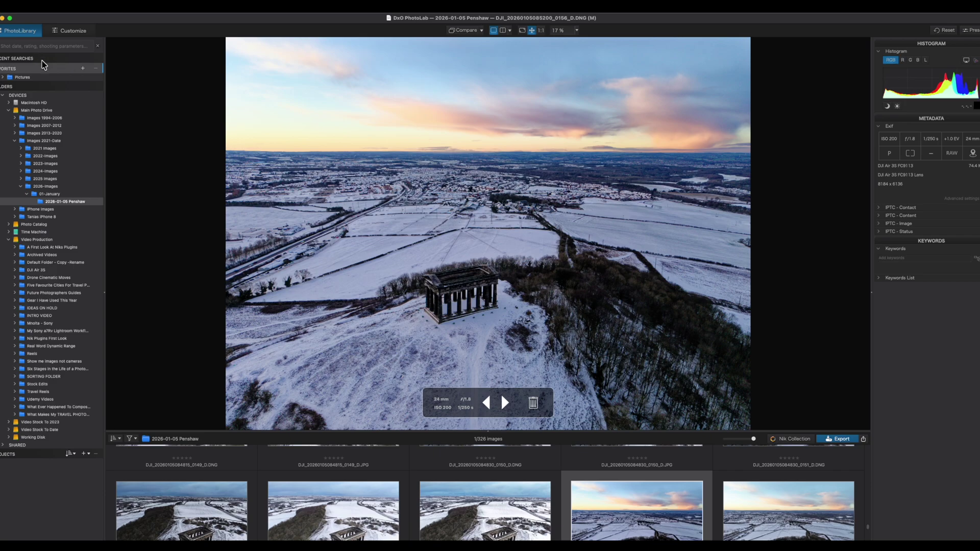
{"action": "mouse_move", "coordinate": [488, 322]}
{"action": "left_click", "coordinate": [896, 258]}
{"action": "left_click", "coordinate": [888, 215]}
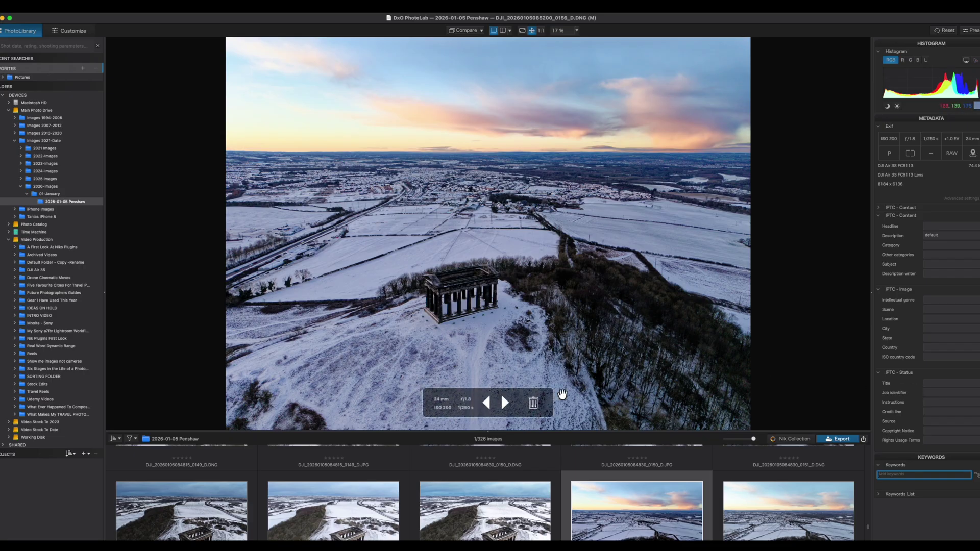
{"action": "scroll", "coordinate": [490, 498], "scroll_direction": "up", "scroll_amount": 1}
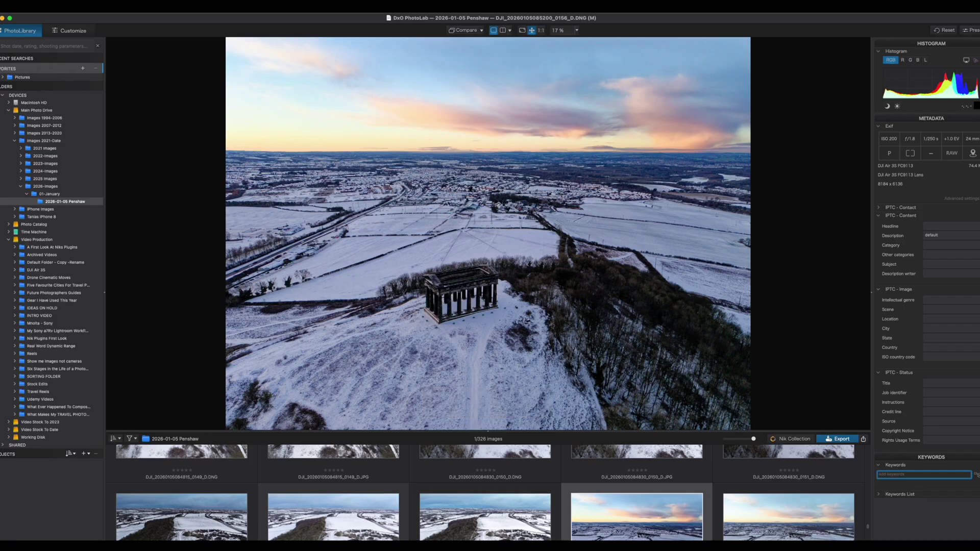
Filter the filmstrip to 3-star images, select all six, and open their context menu
{"action": "left_click", "coordinate": [131, 439]}
{"action": "scroll", "coordinate": [152, 498], "scroll_direction": "down", "scroll_amount": 3}
{"action": "scroll", "coordinate": [152, 499], "scroll_direction": "down", "scroll_amount": 1}
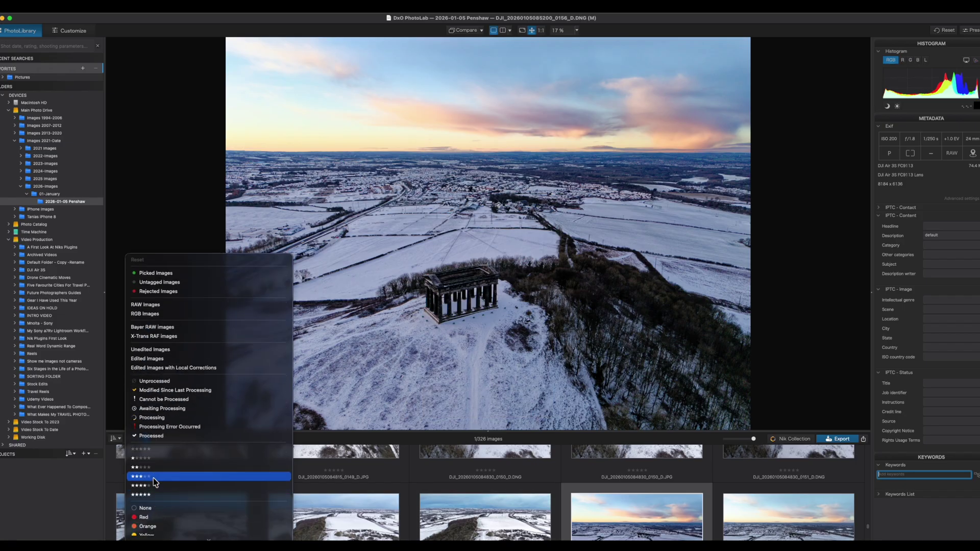
{"action": "left_click", "coordinate": [154, 478]}
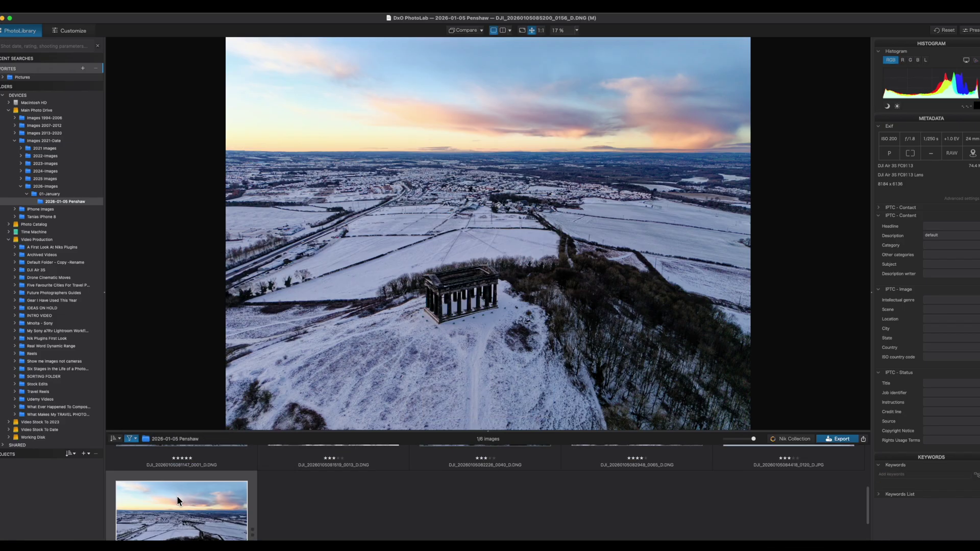
{"action": "key", "text": "super+a"}
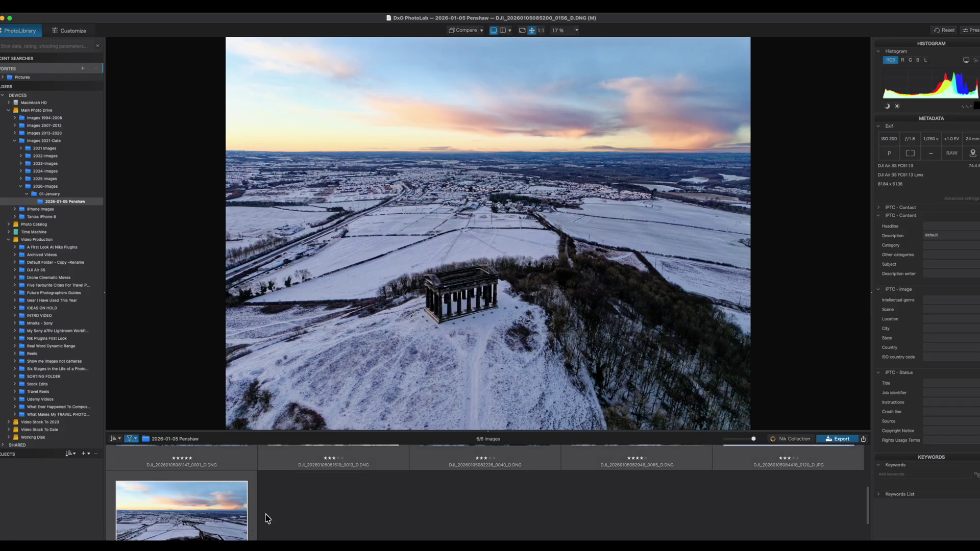
{"action": "right_click", "coordinate": [229, 507]}
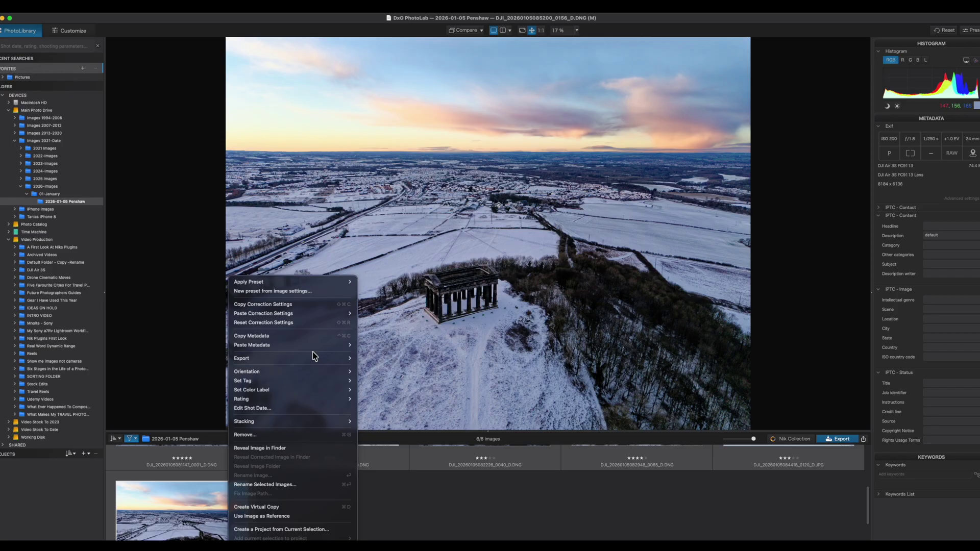
{"action": "mouse_move", "coordinate": [291, 359]}
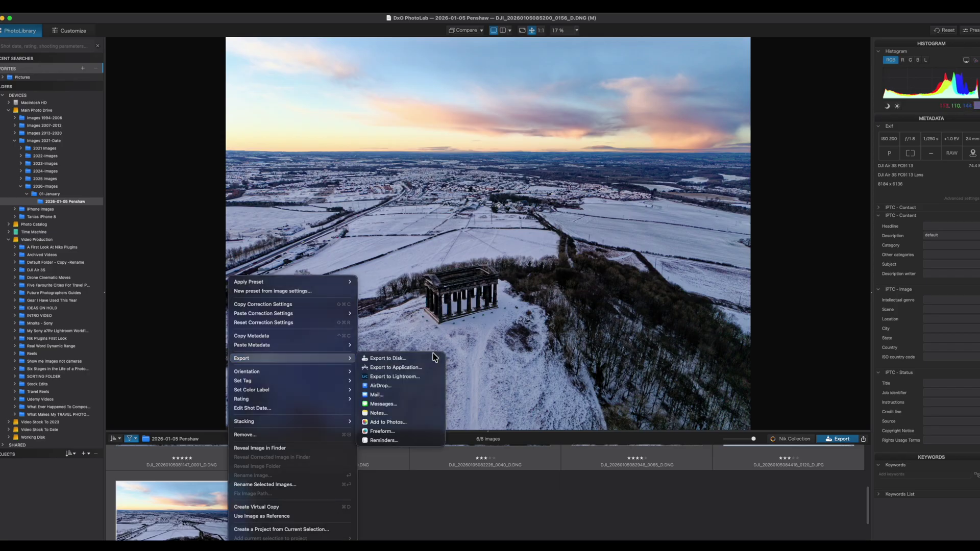
In Export to Disk, compare the TIFF preset, check Alamy Export's quality-95 JPEG settings, then cancel
{"action": "left_click", "coordinate": [416, 358]}
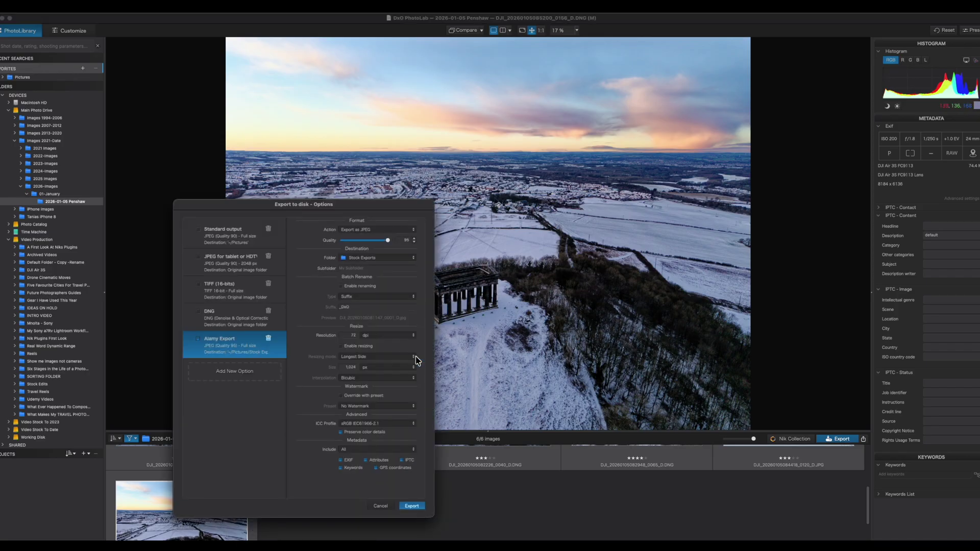
{"action": "left_click_drag", "start_coordinate": [343, 207], "coordinate": [458, 123]}
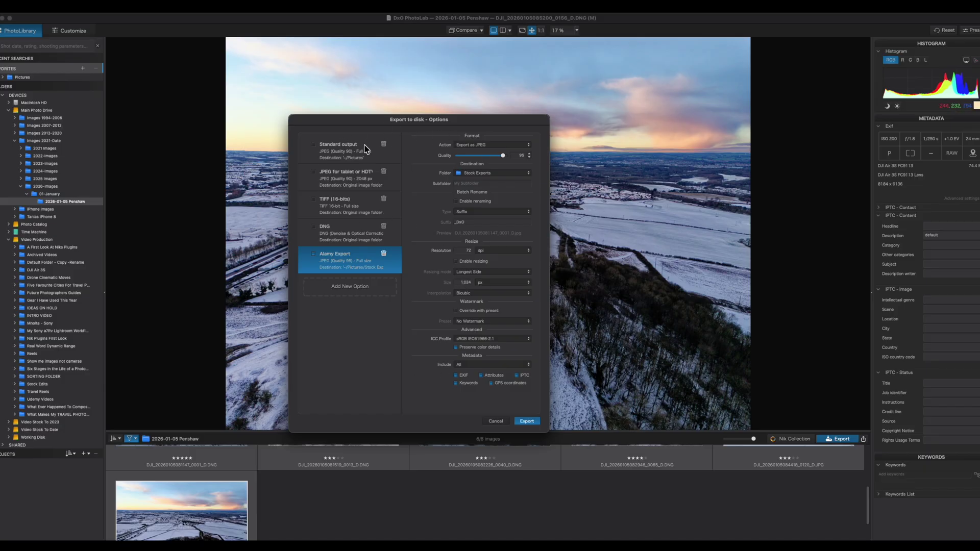
{"action": "left_click", "coordinate": [313, 200]}
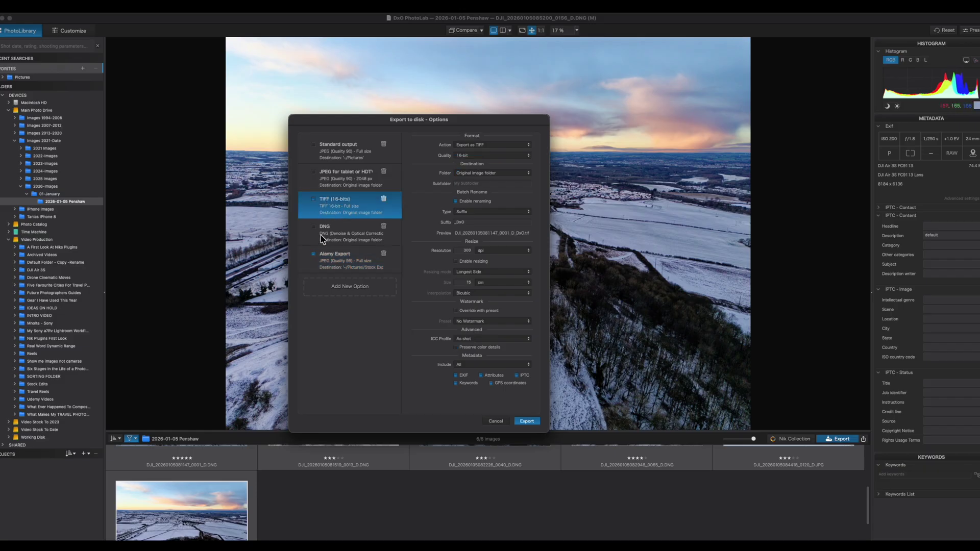
{"action": "left_click", "coordinate": [314, 254]}
{"action": "left_click", "coordinate": [313, 199]}
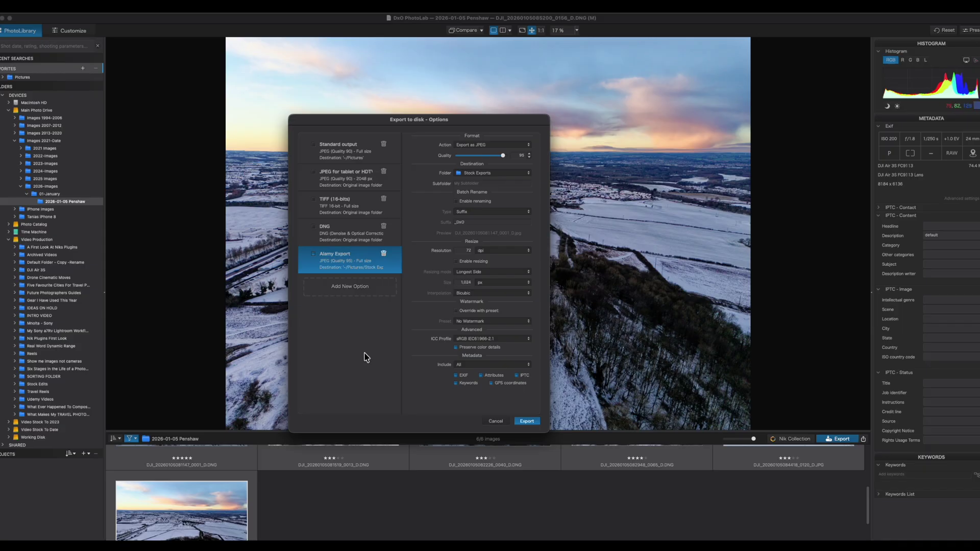
{"action": "left_click", "coordinate": [496, 421]}
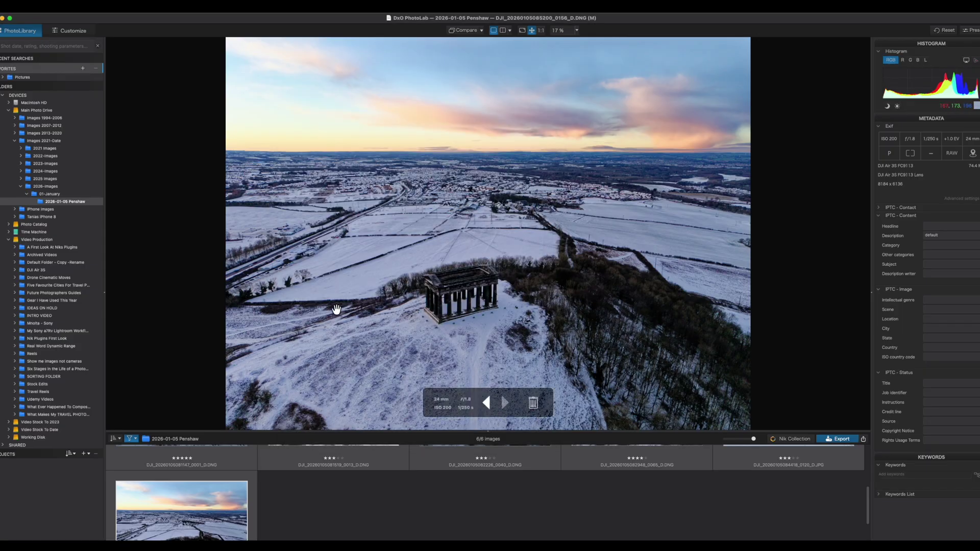